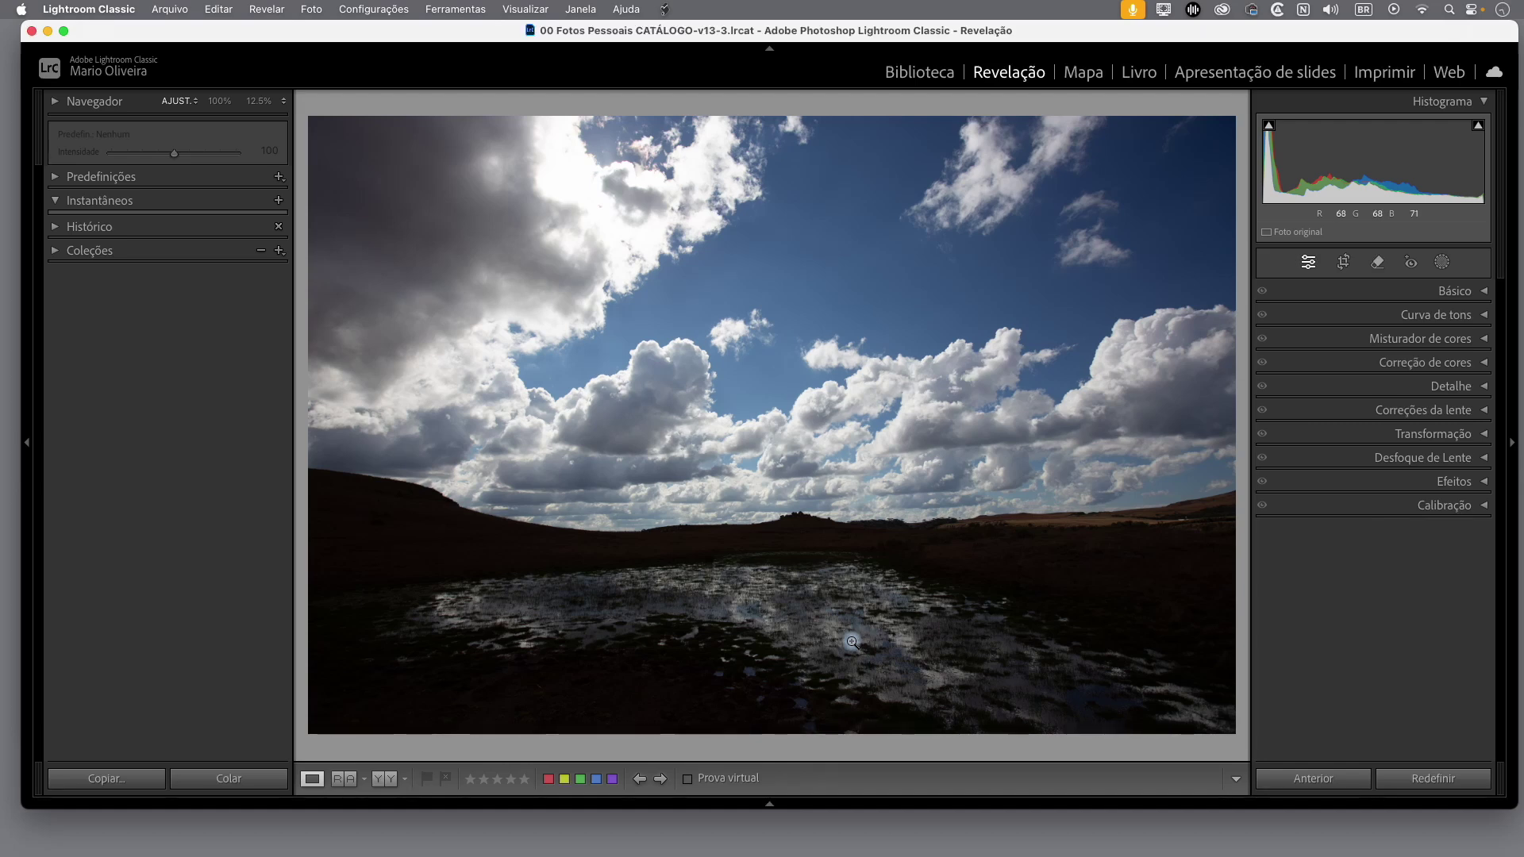
Paste the copied develop settings onto the landscape photo and compare it with and without the lens corrections.
key(super+shift+v)
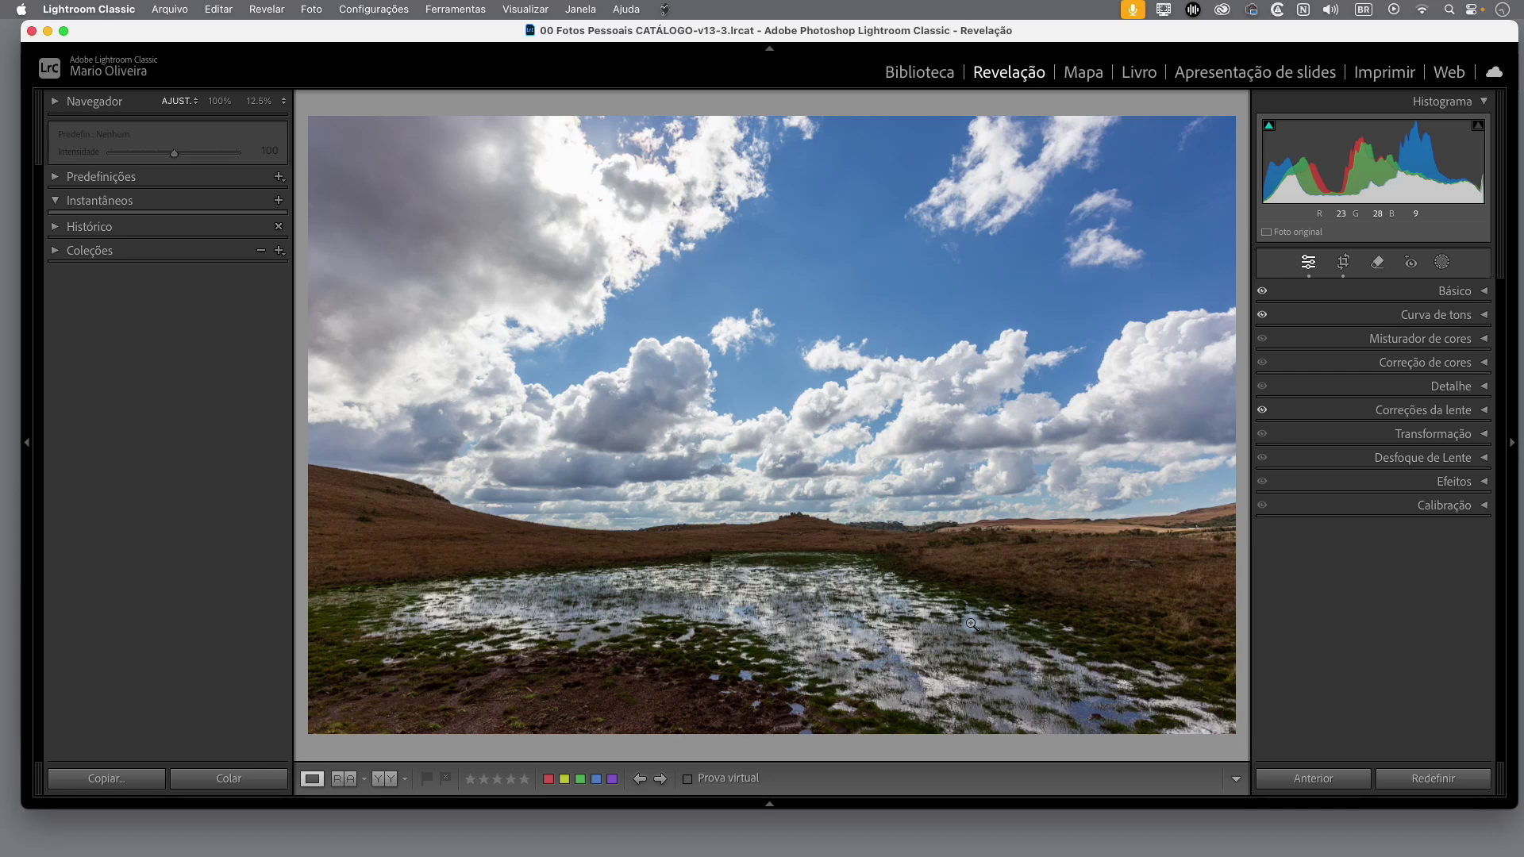
click(1482, 413)
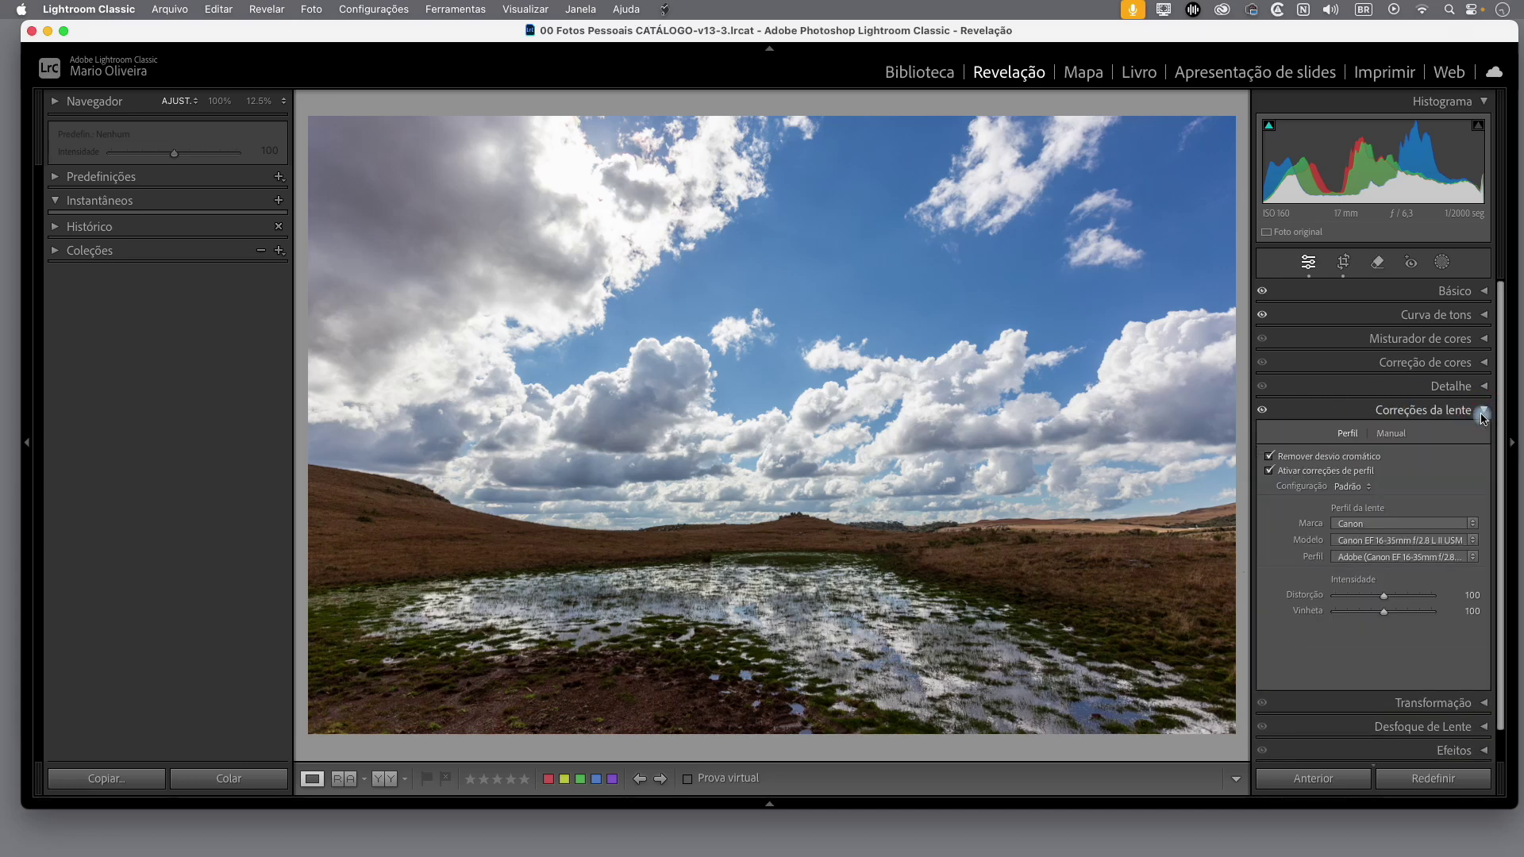
click(1264, 411)
click(1264, 411)
click(1270, 457)
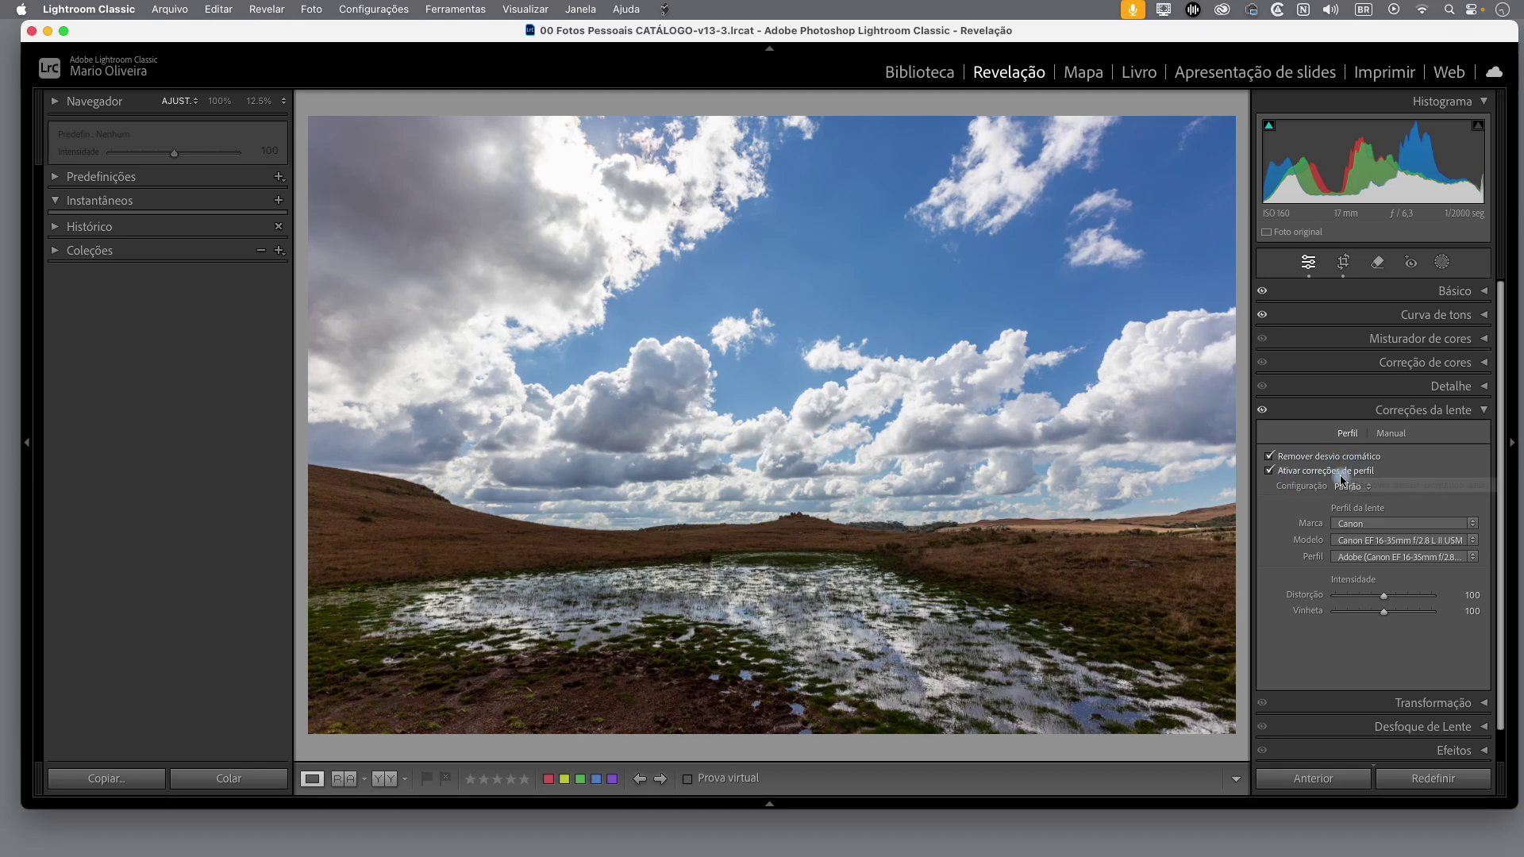
click(1263, 411)
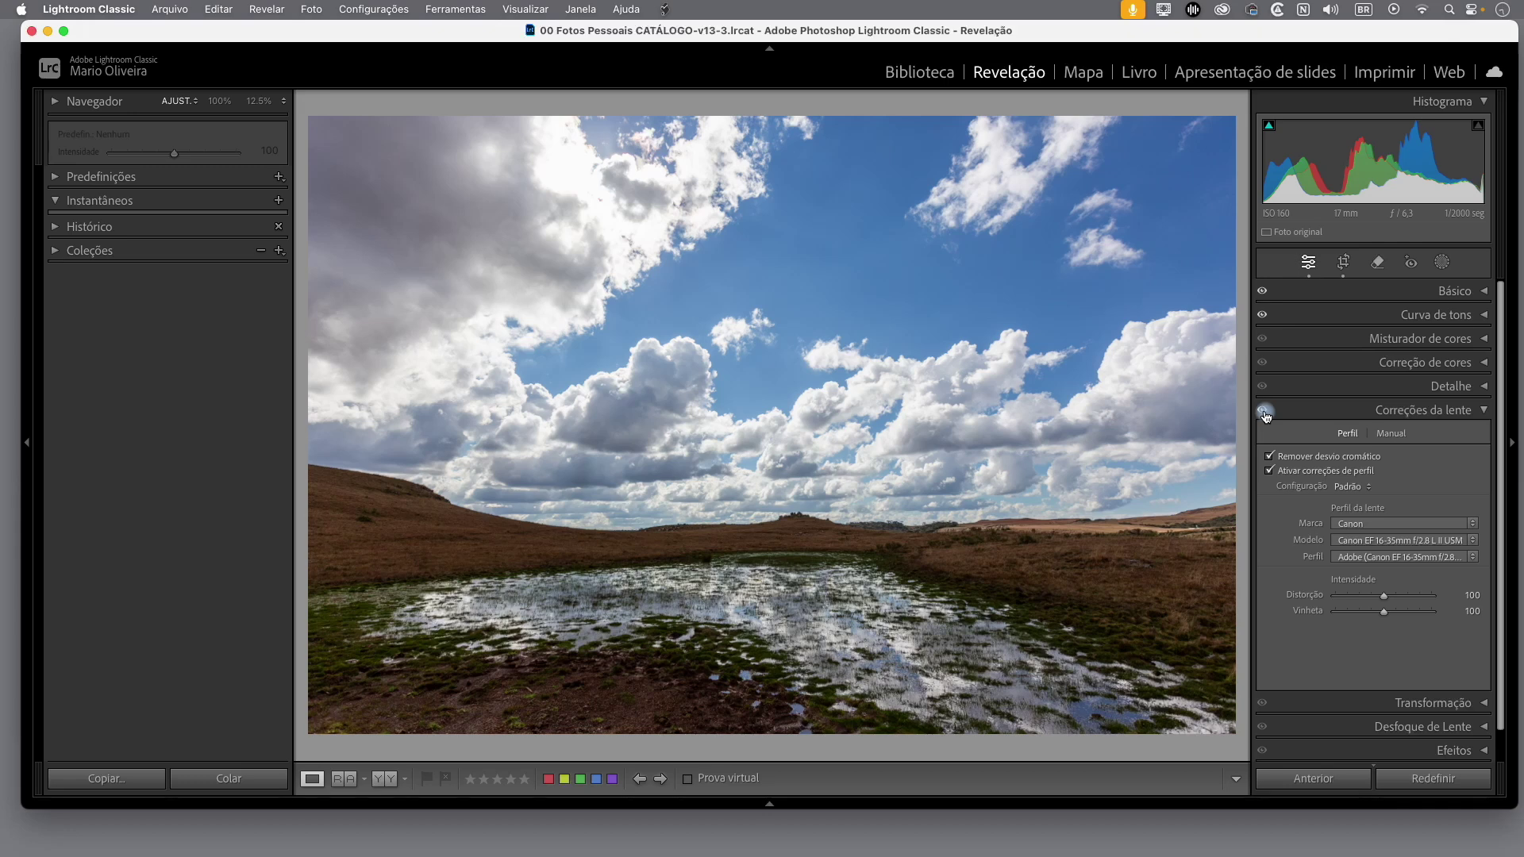
click(1485, 410)
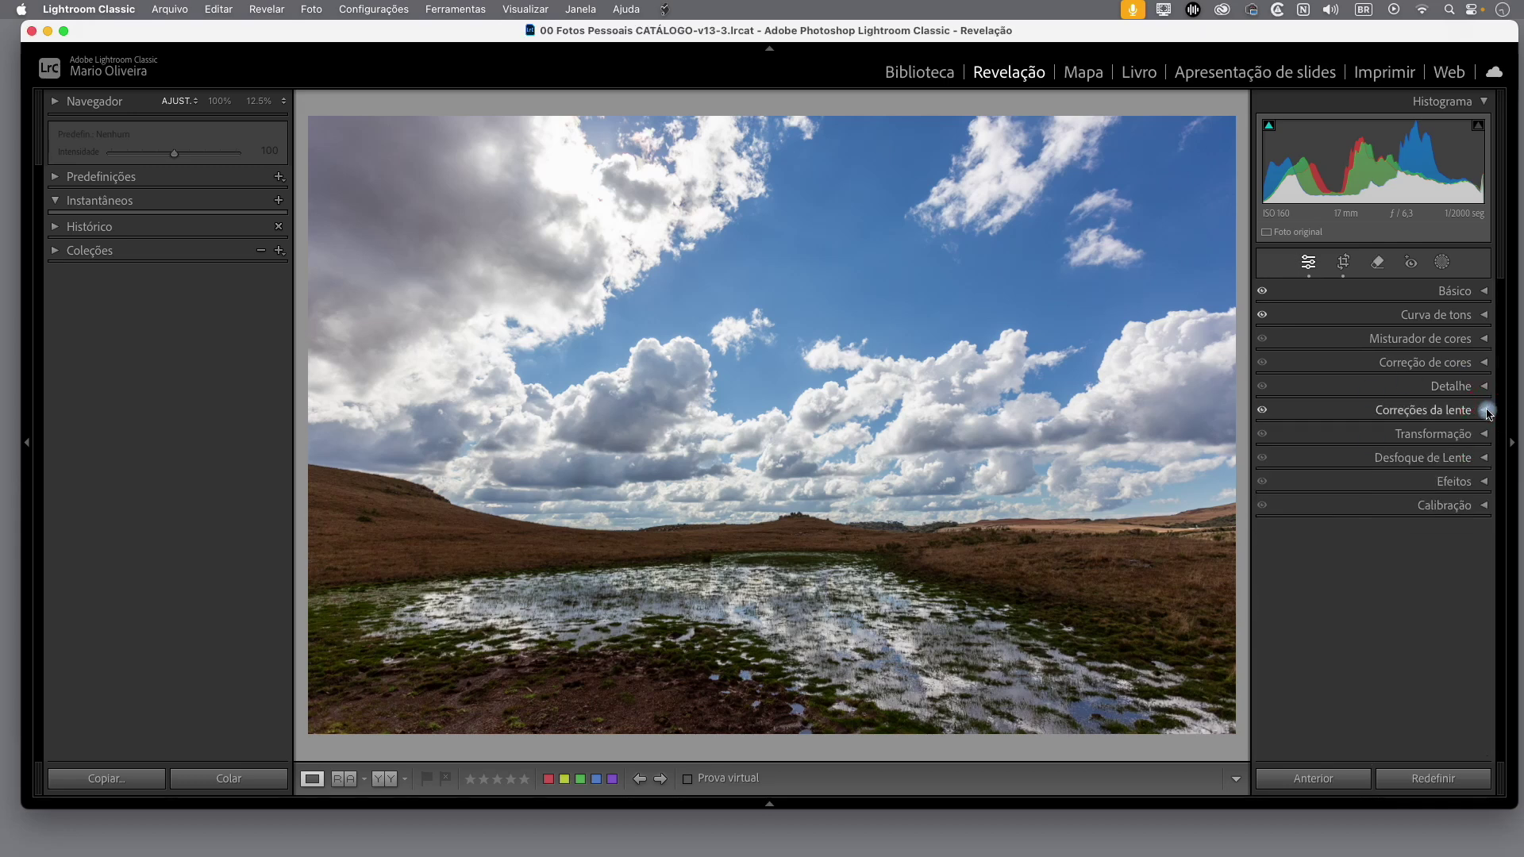
Try a stronger contrast S-curve in the tone curve and ease it back to nearly straight, with the upper point at input 173, output 176.
click(1485, 315)
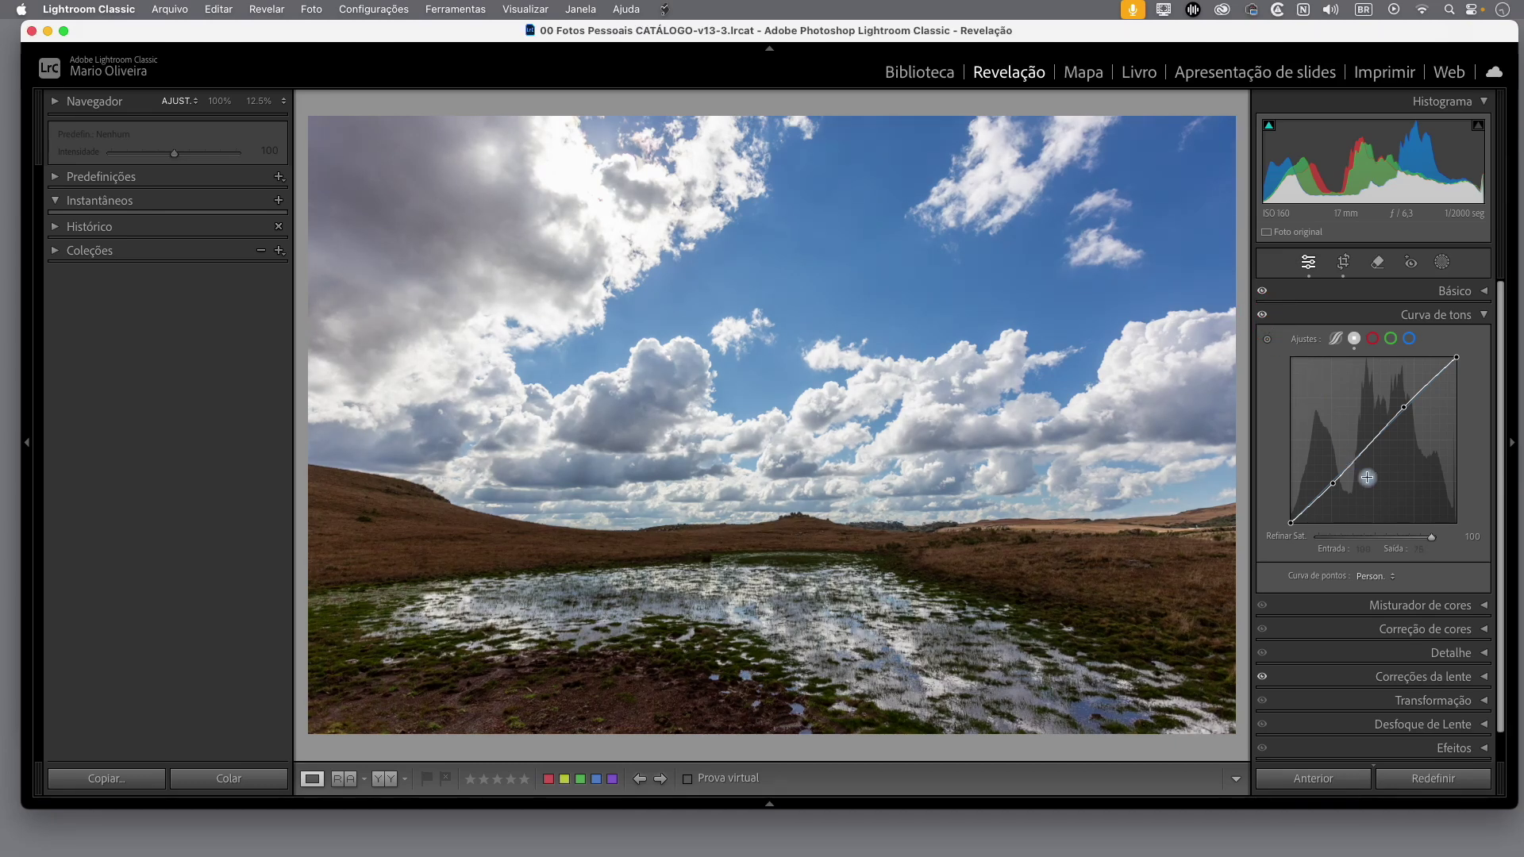
drag(1336, 479, 1337, 475)
drag(1403, 407, 1399, 404)
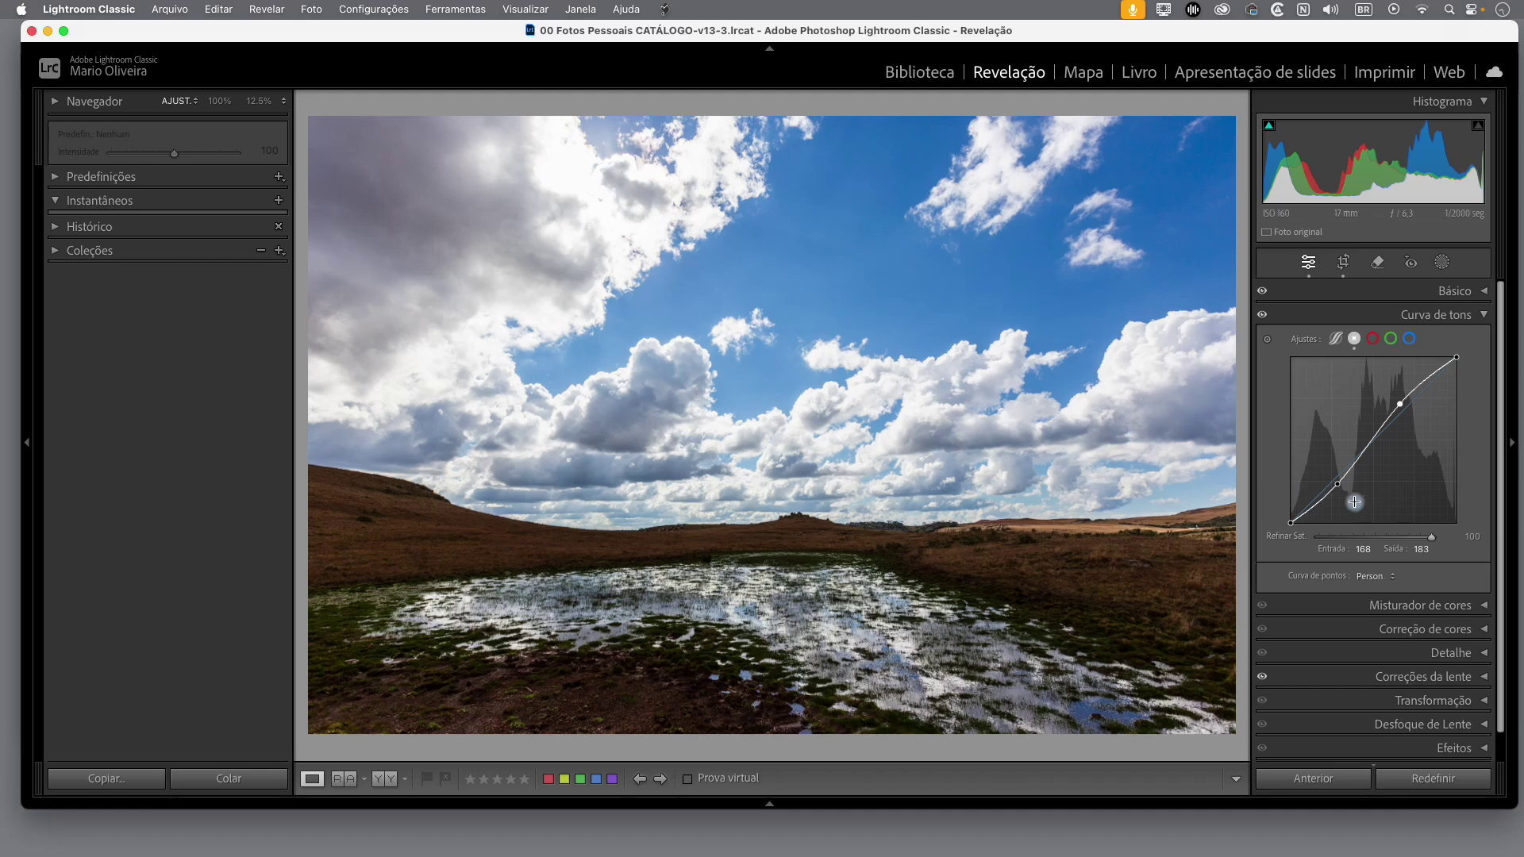
drag(1344, 486, 1332, 481)
drag(1400, 404, 1405, 410)
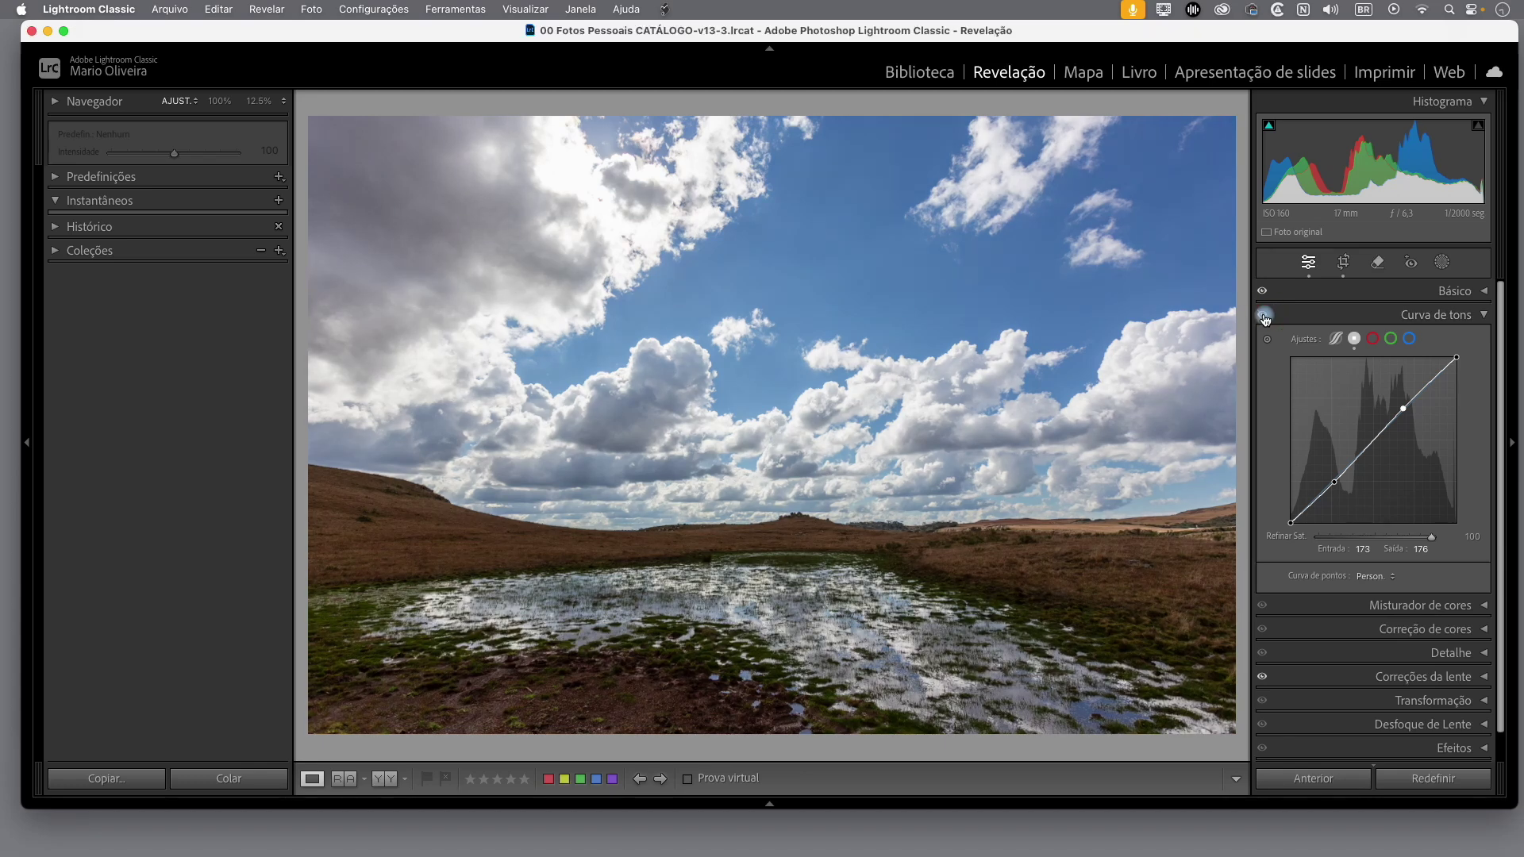
click(1483, 316)
Compare the photo with and without the Basic adjustments and inspect its crop and straightening.
click(1485, 292)
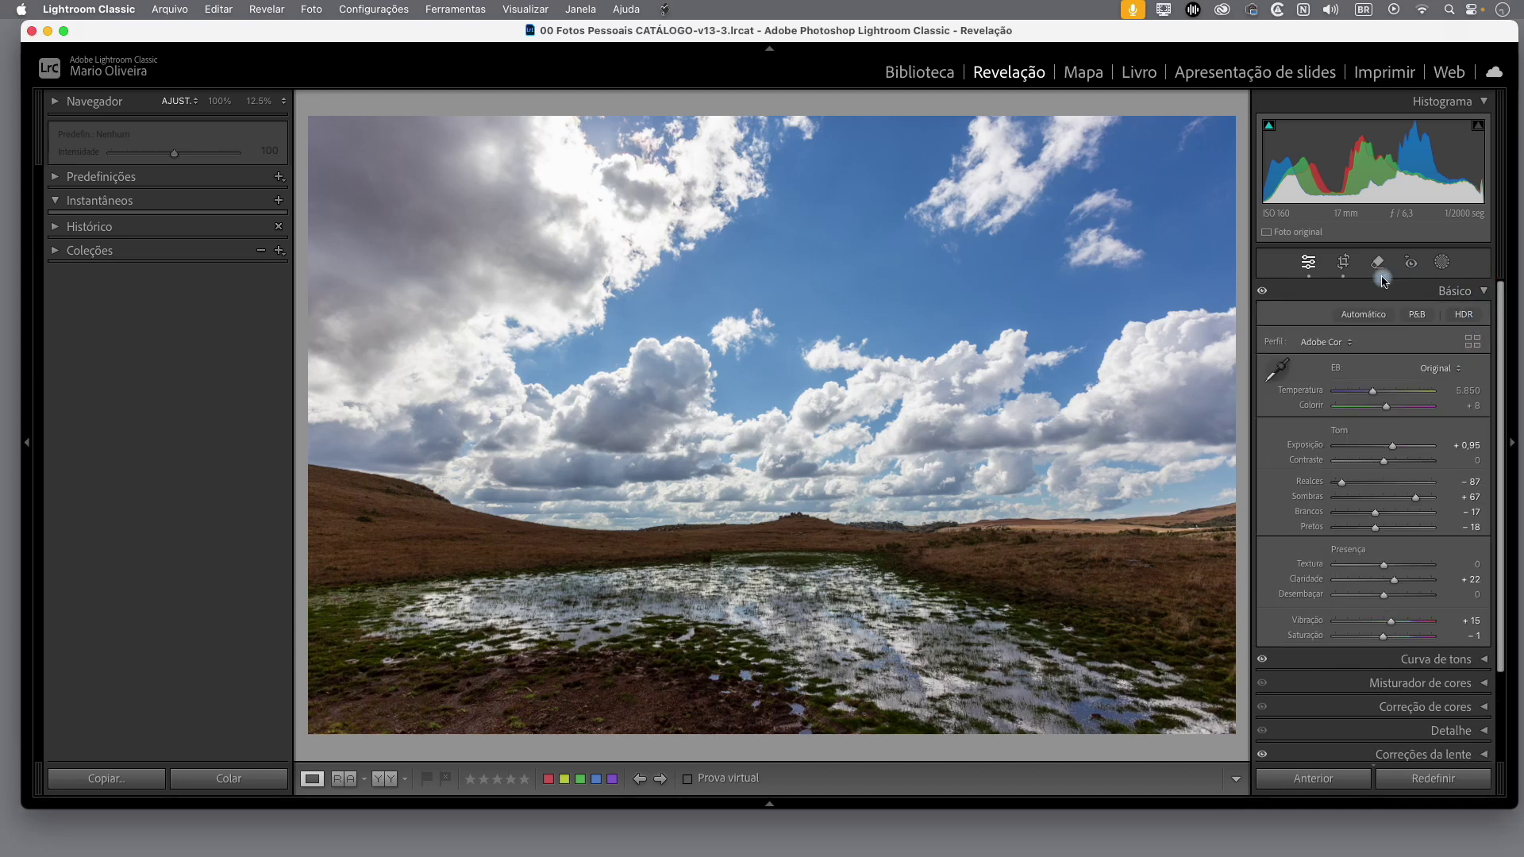
click(1264, 293)
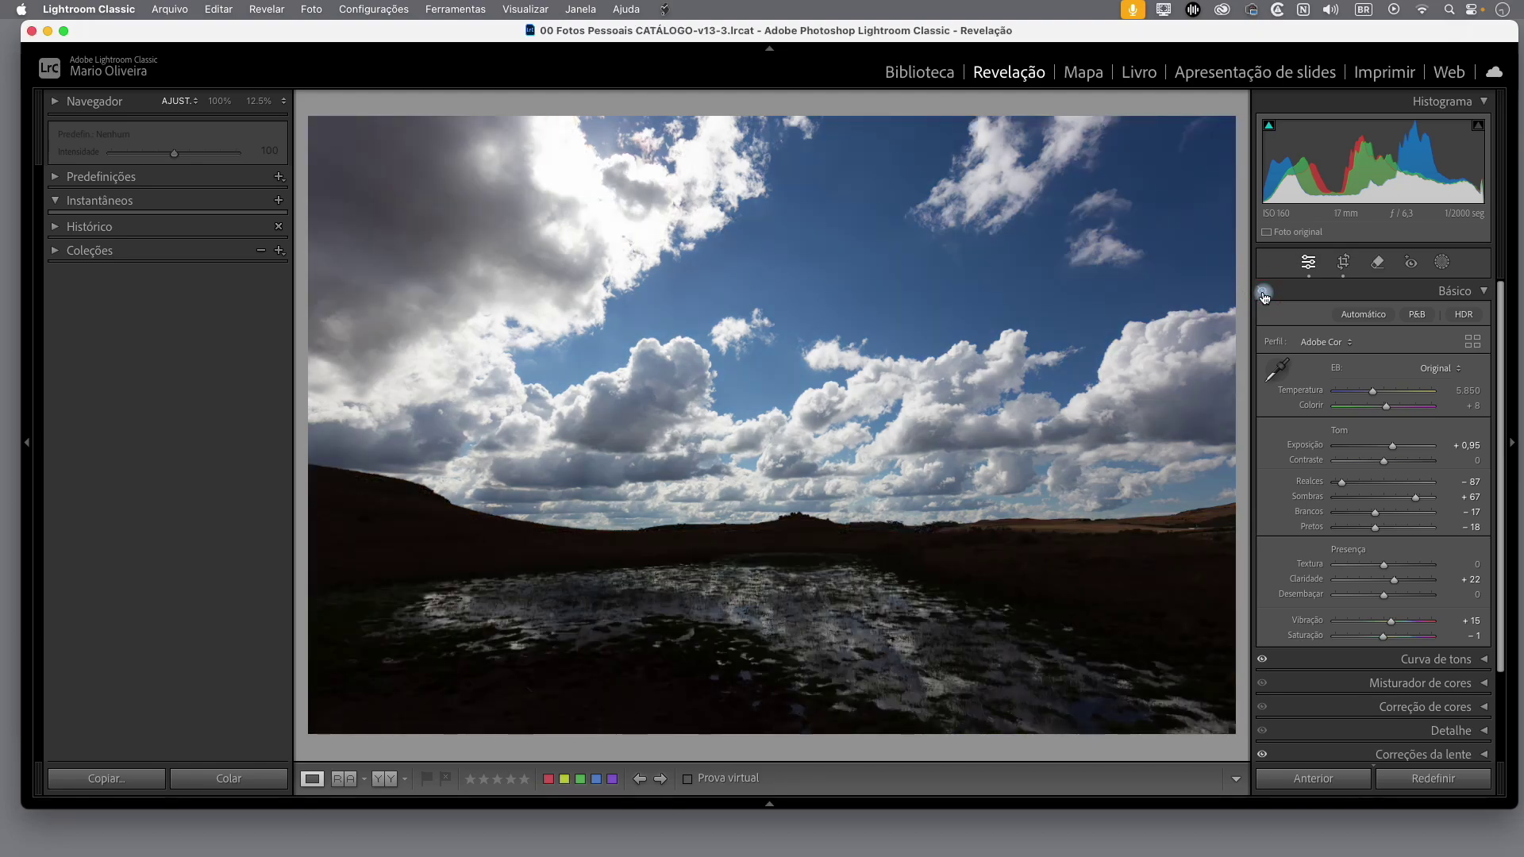
click(1263, 294)
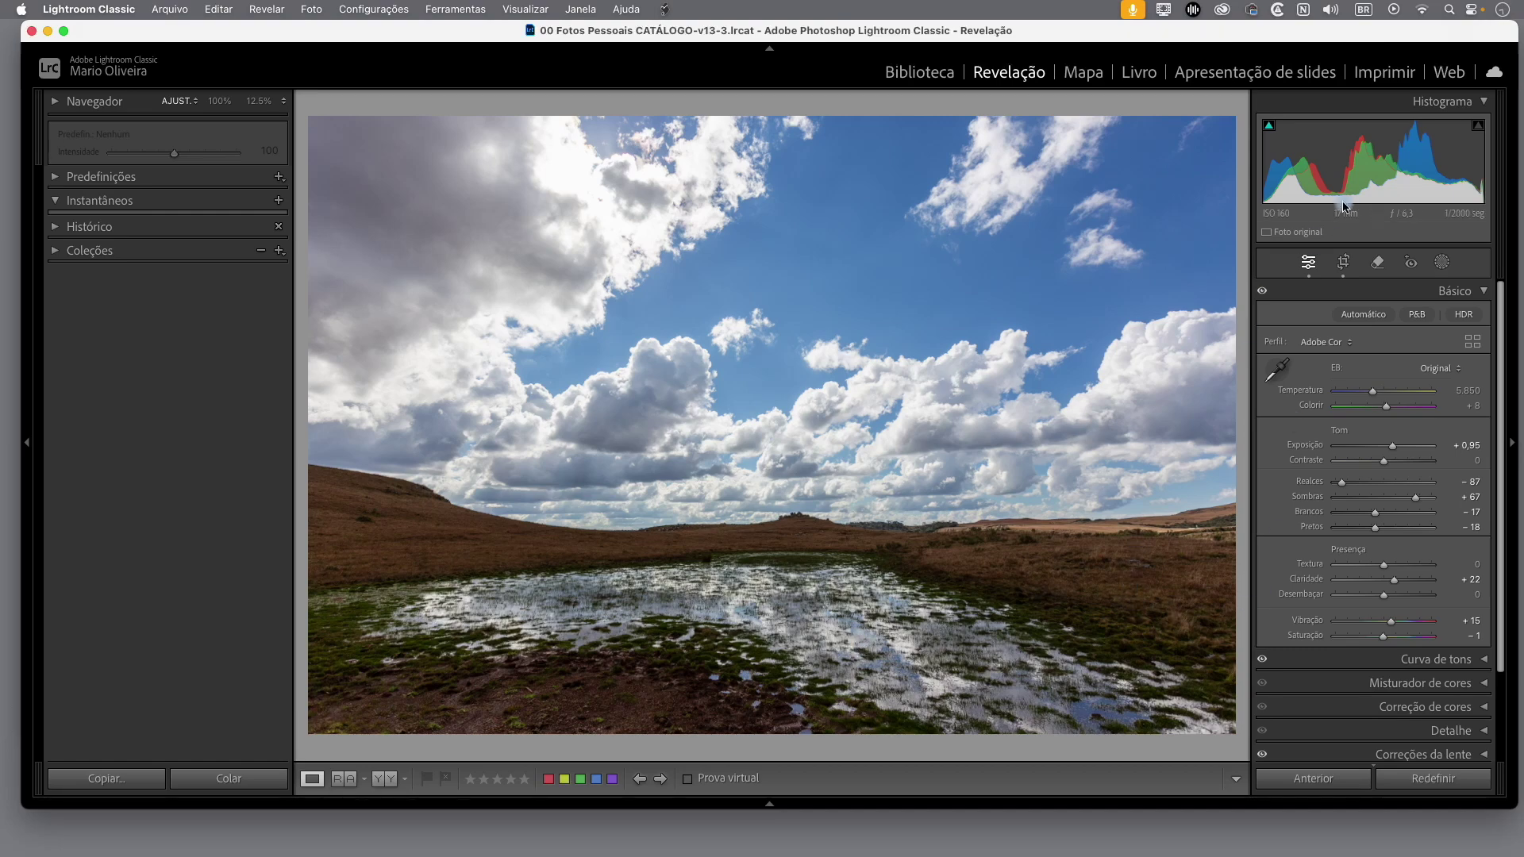
click(1343, 262)
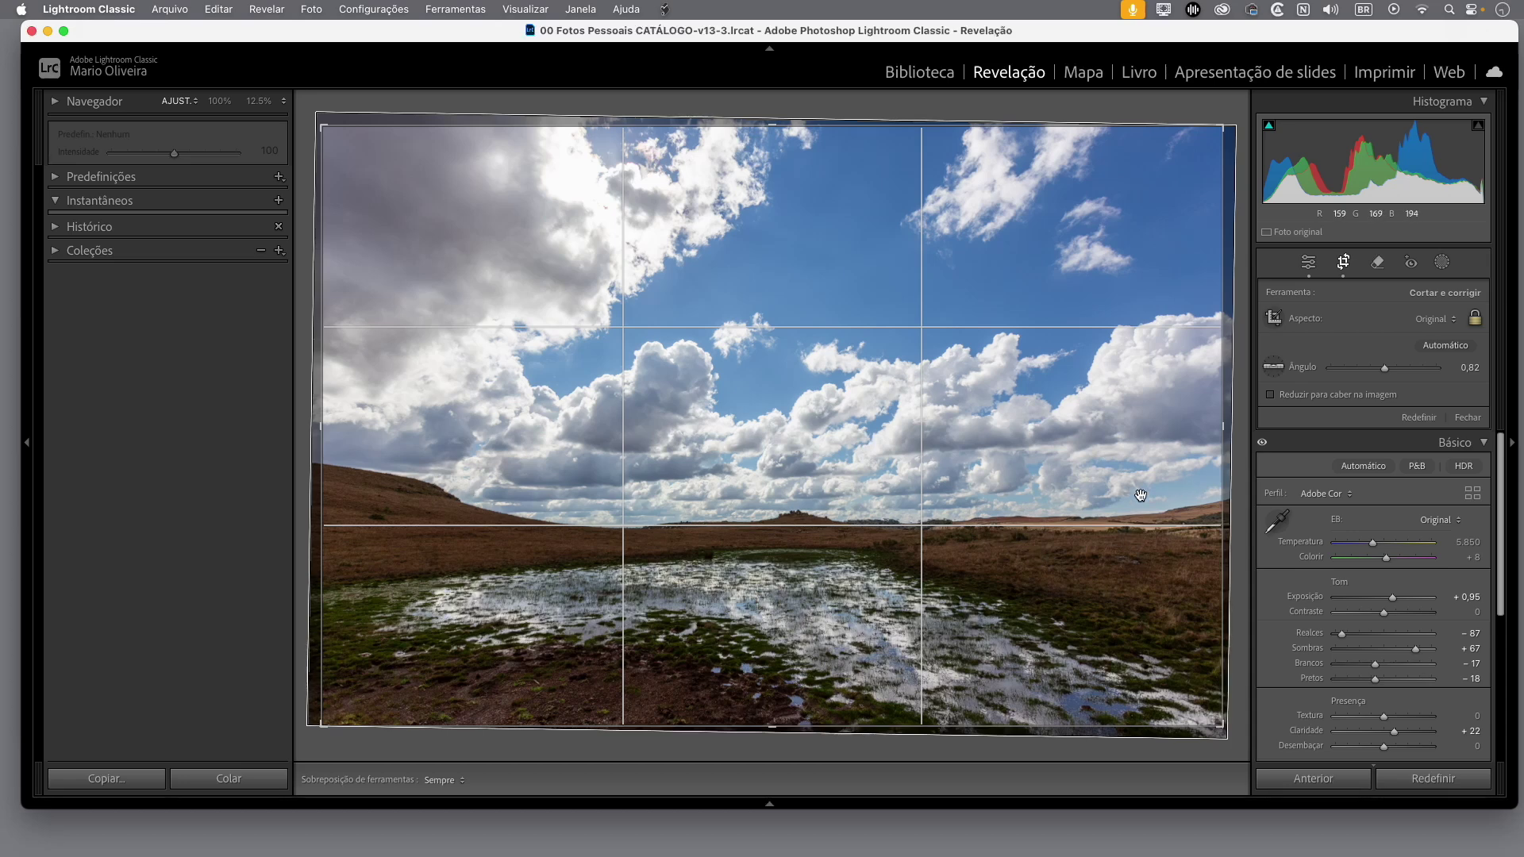
click(1343, 263)
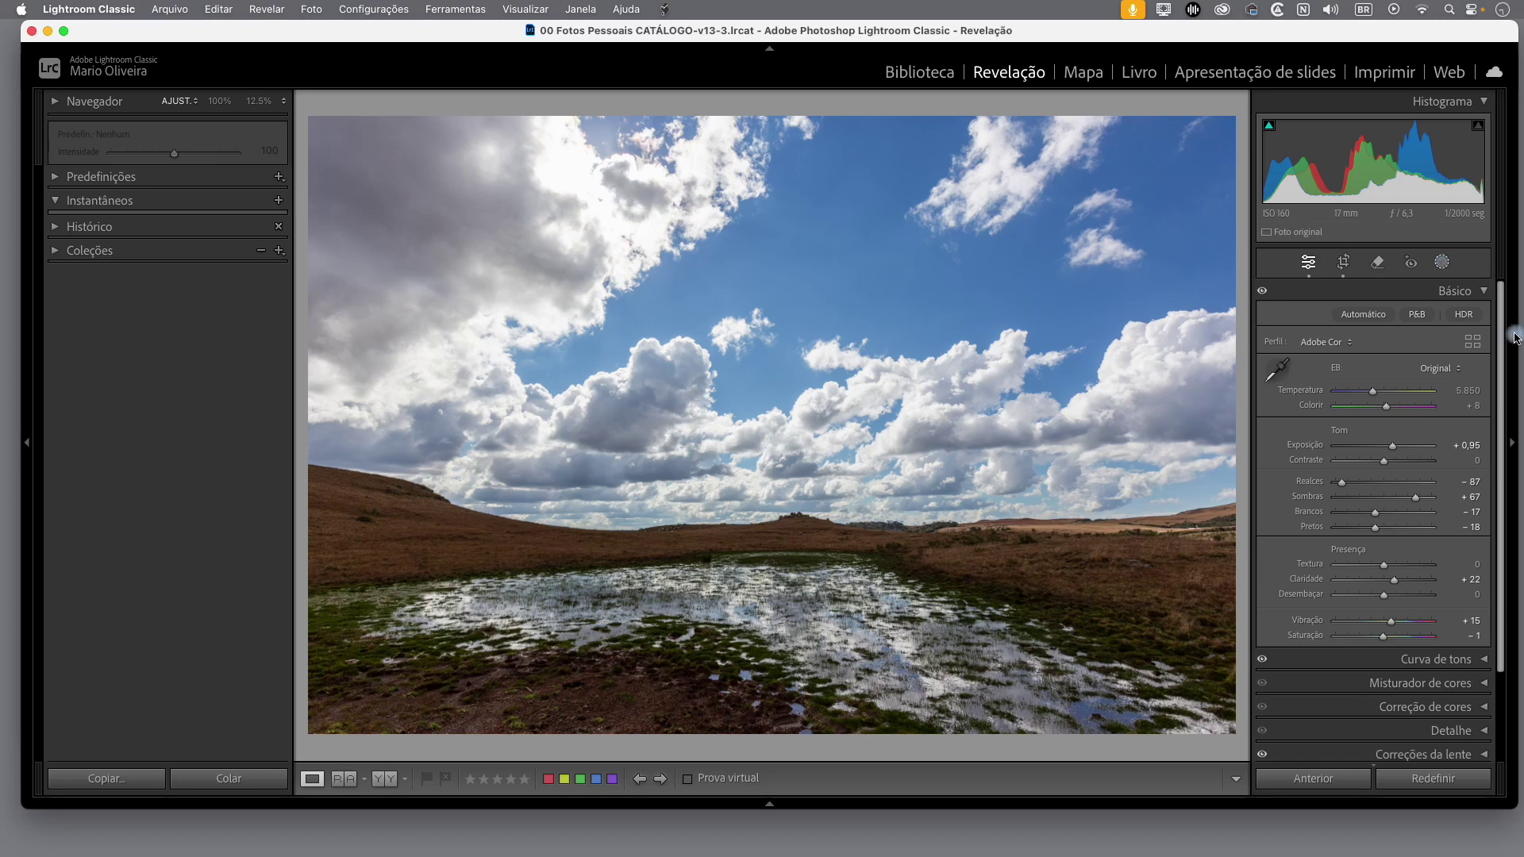
Create a luminance range mask by sampling the water reflections in the marsh.
click(1441, 263)
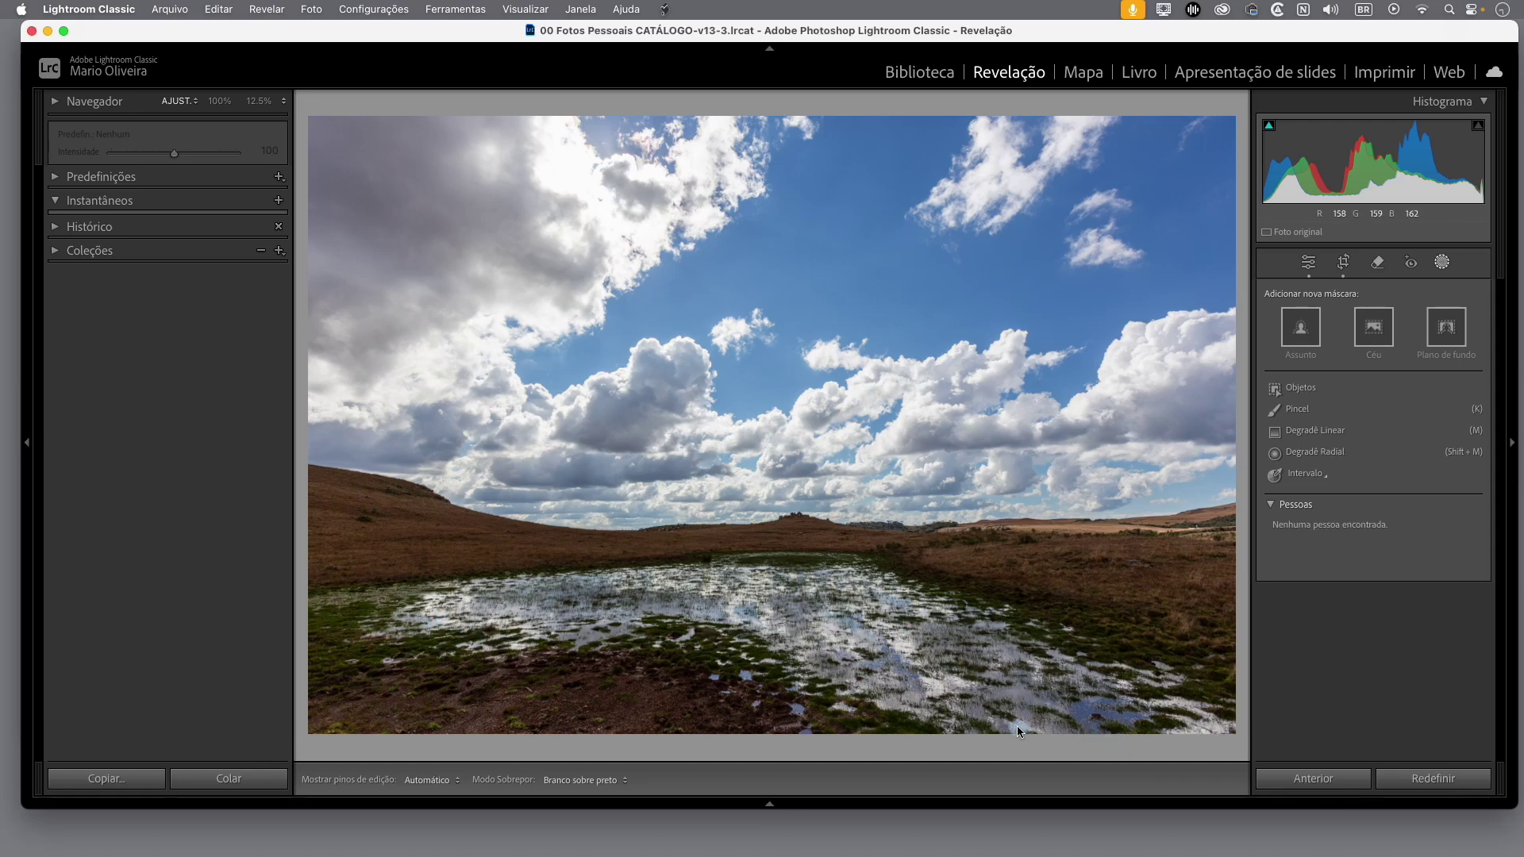
click(1310, 481)
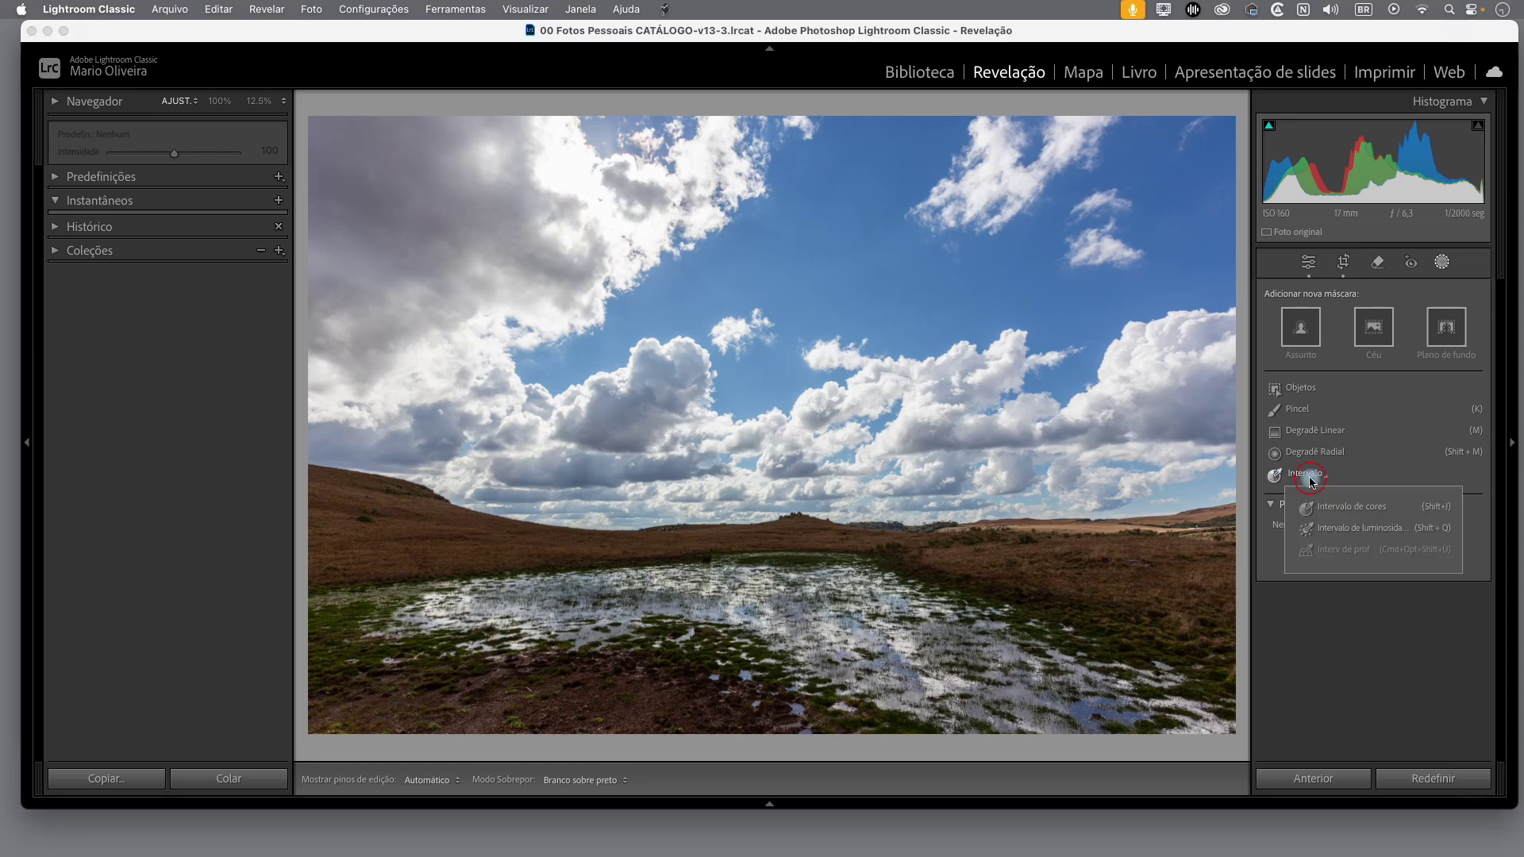
click(1337, 514)
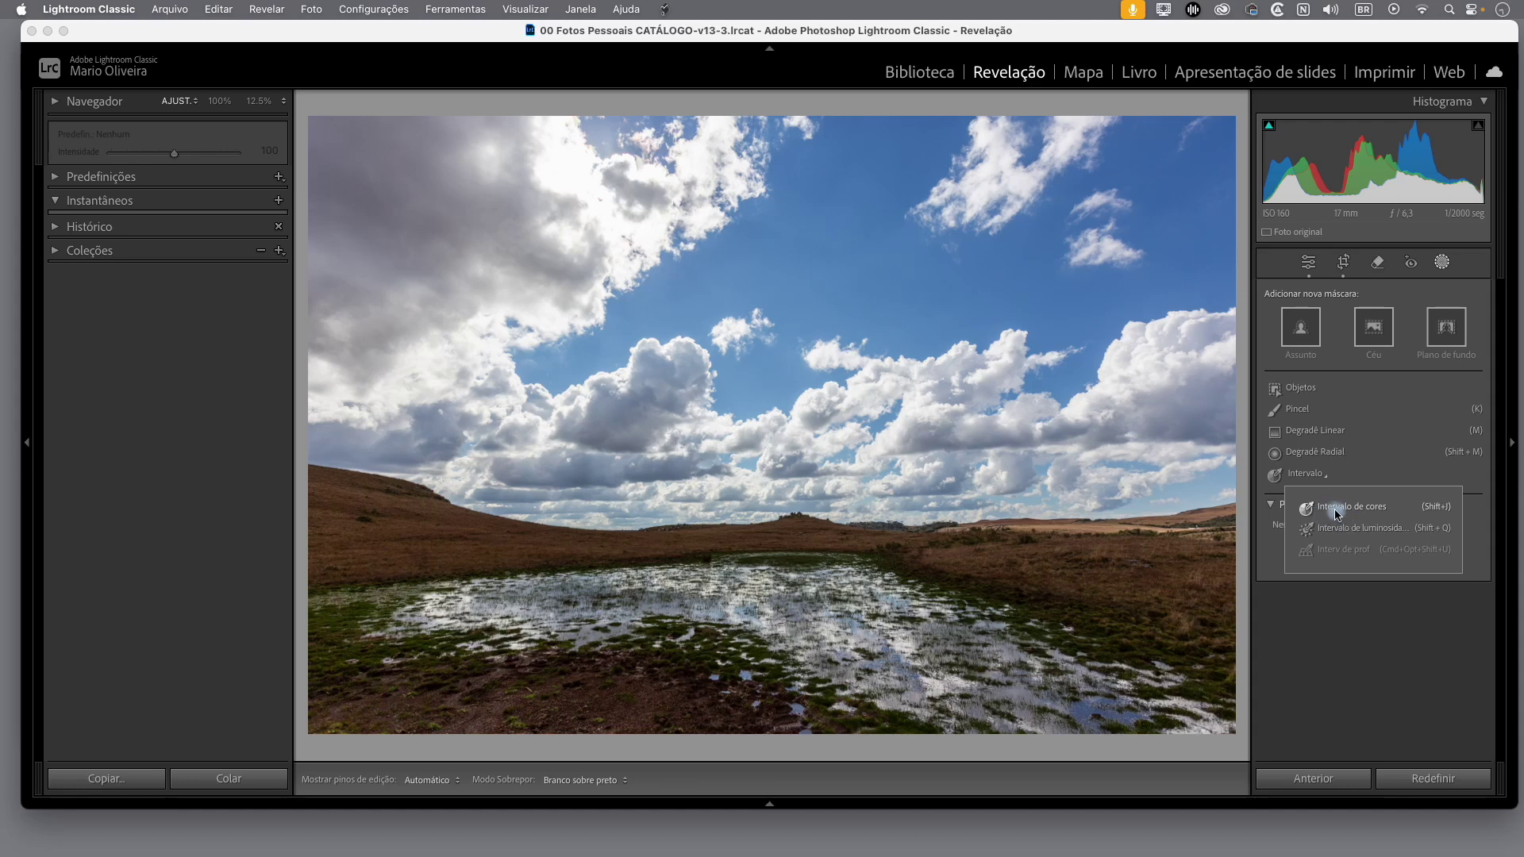
click(1371, 528)
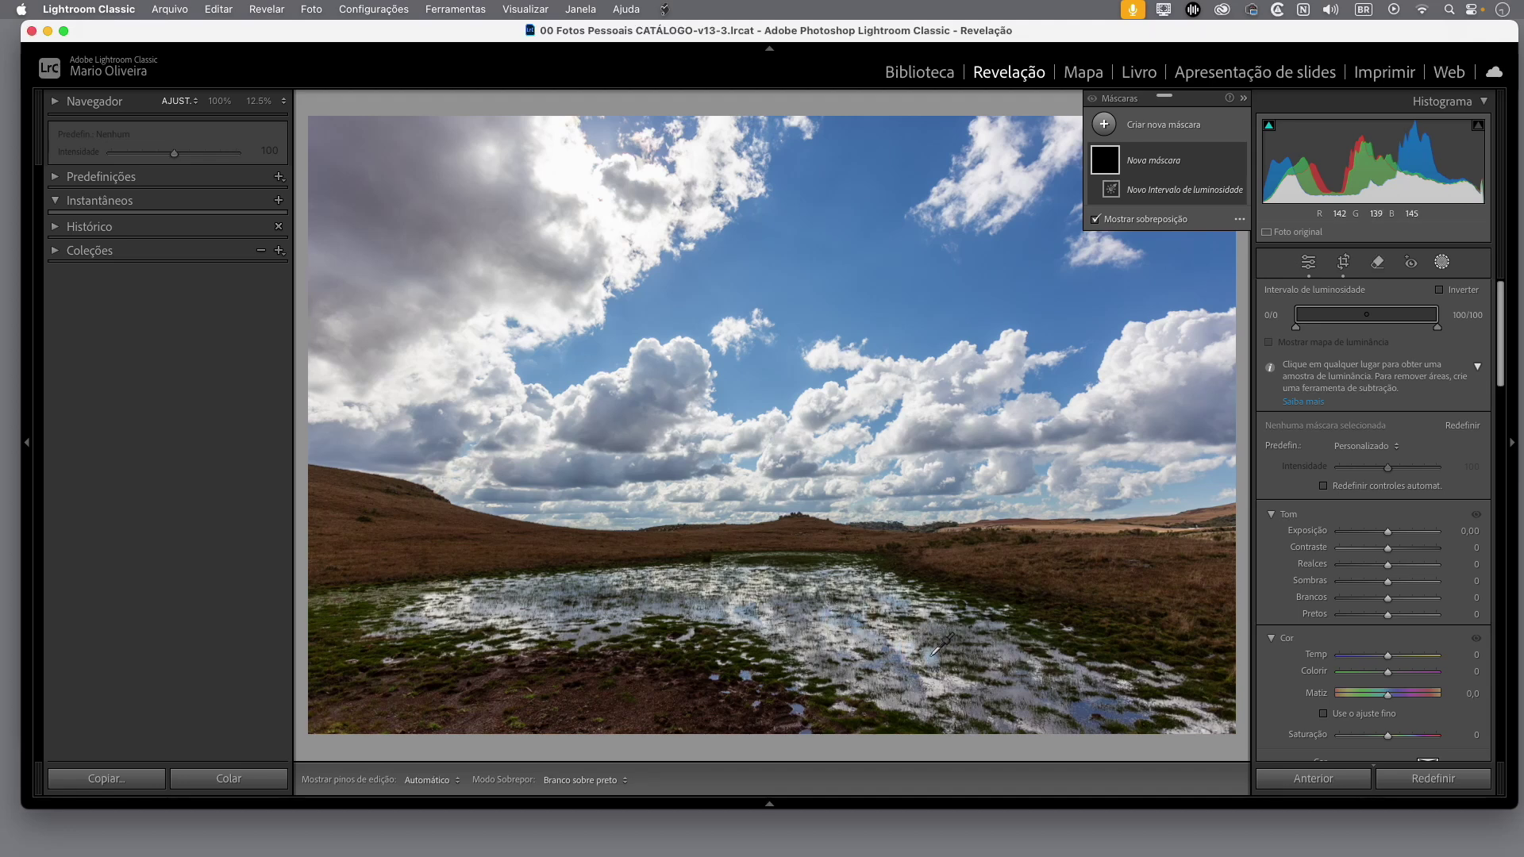
click(839, 625)
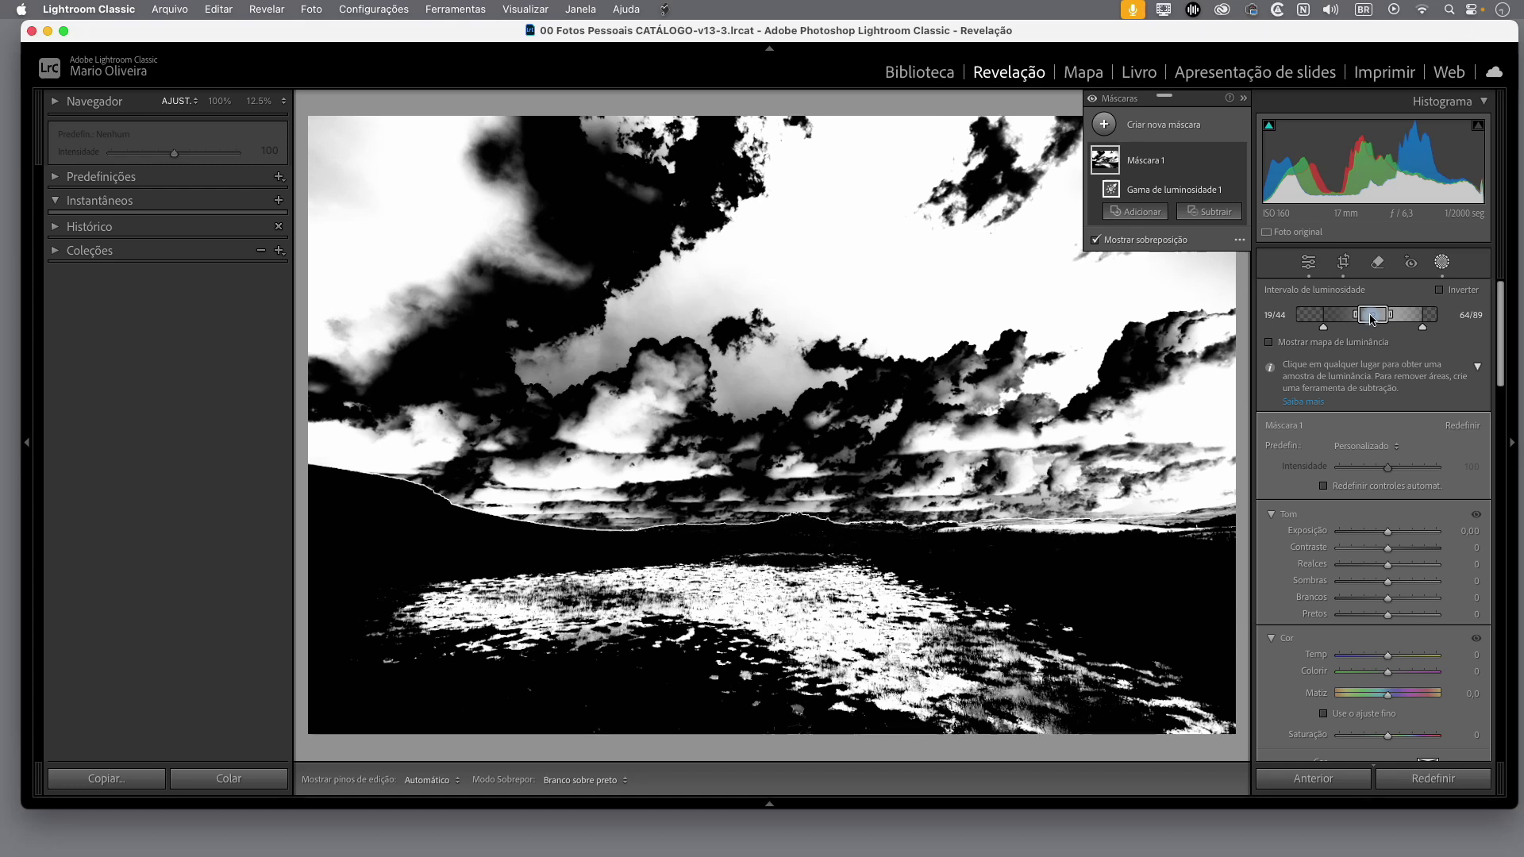
Widen the mask's luminance range and its falloffs to 14/28 at the dark end and 59/91 at the bright end.
drag(1376, 318, 1368, 324)
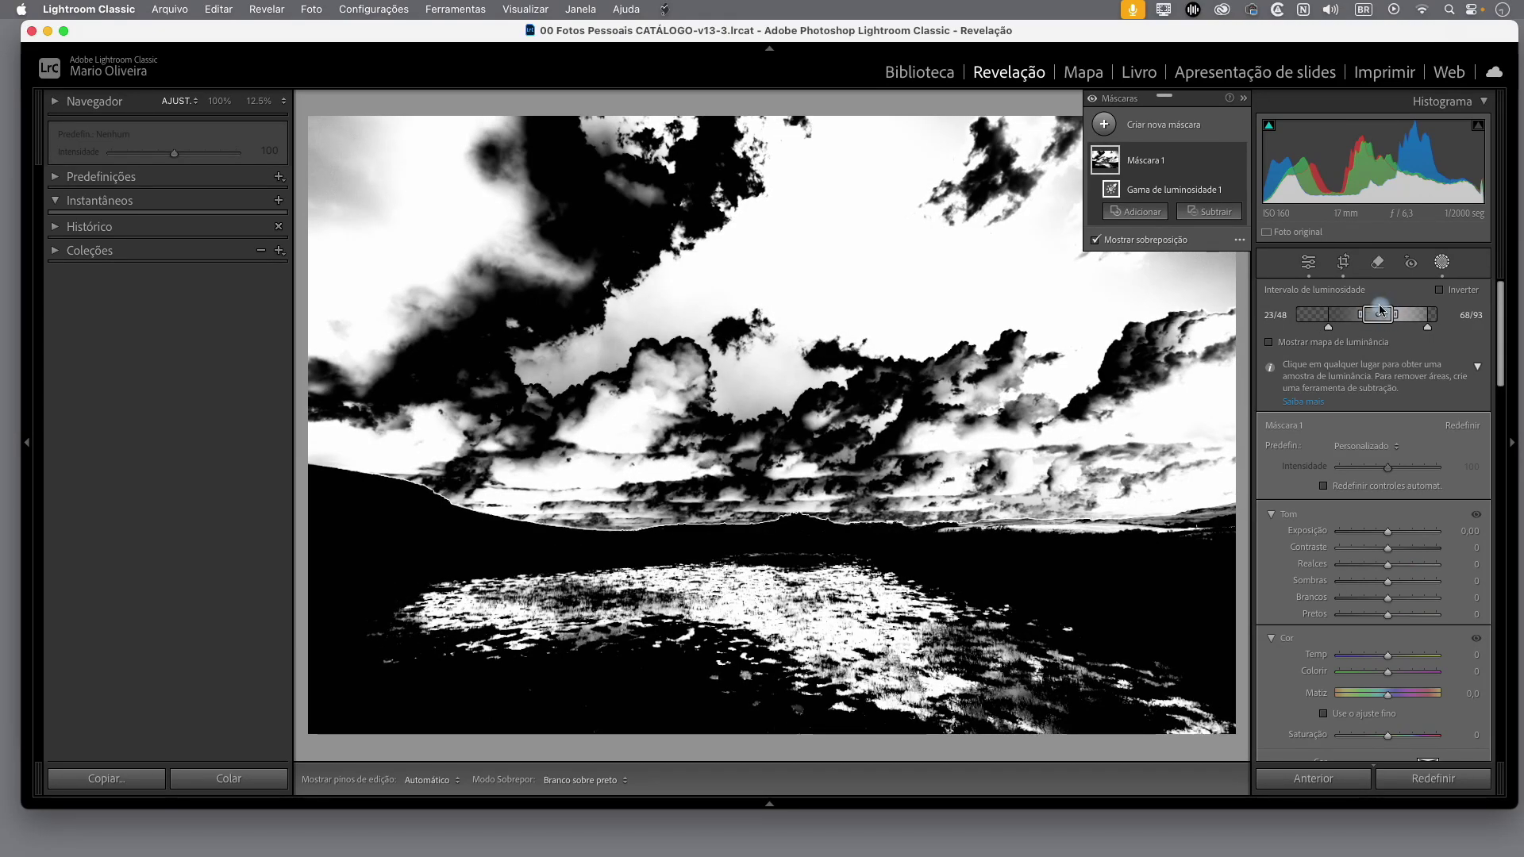
drag(1379, 318, 1331, 322)
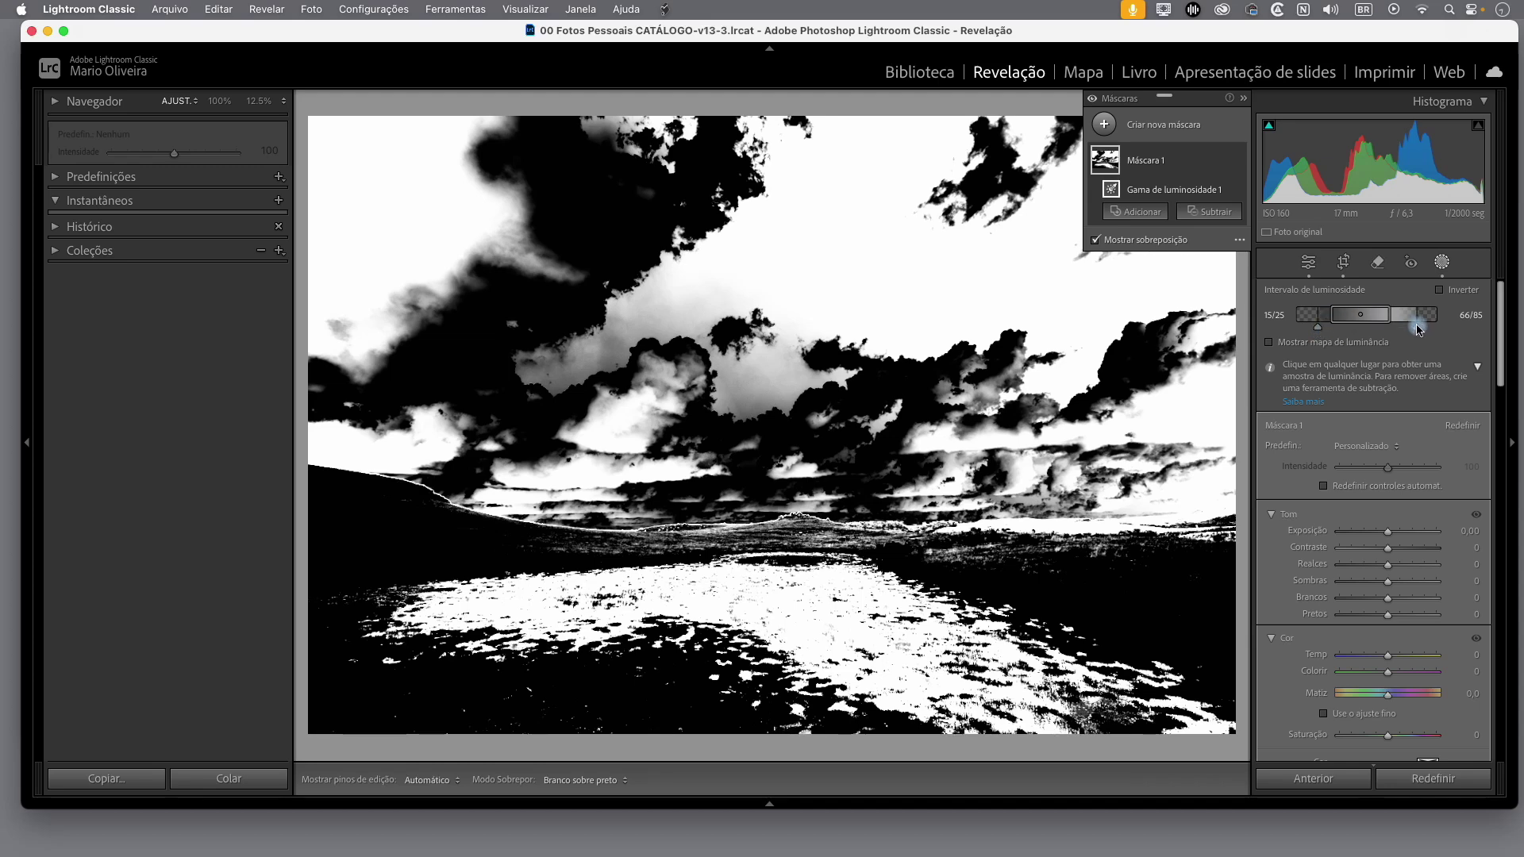
mouse_move(1419, 331)
mouse_down()
mouse_move(1381, 327)
mouse_move(1421, 328)
mouse_up()
drag(1320, 332, 1308, 332)
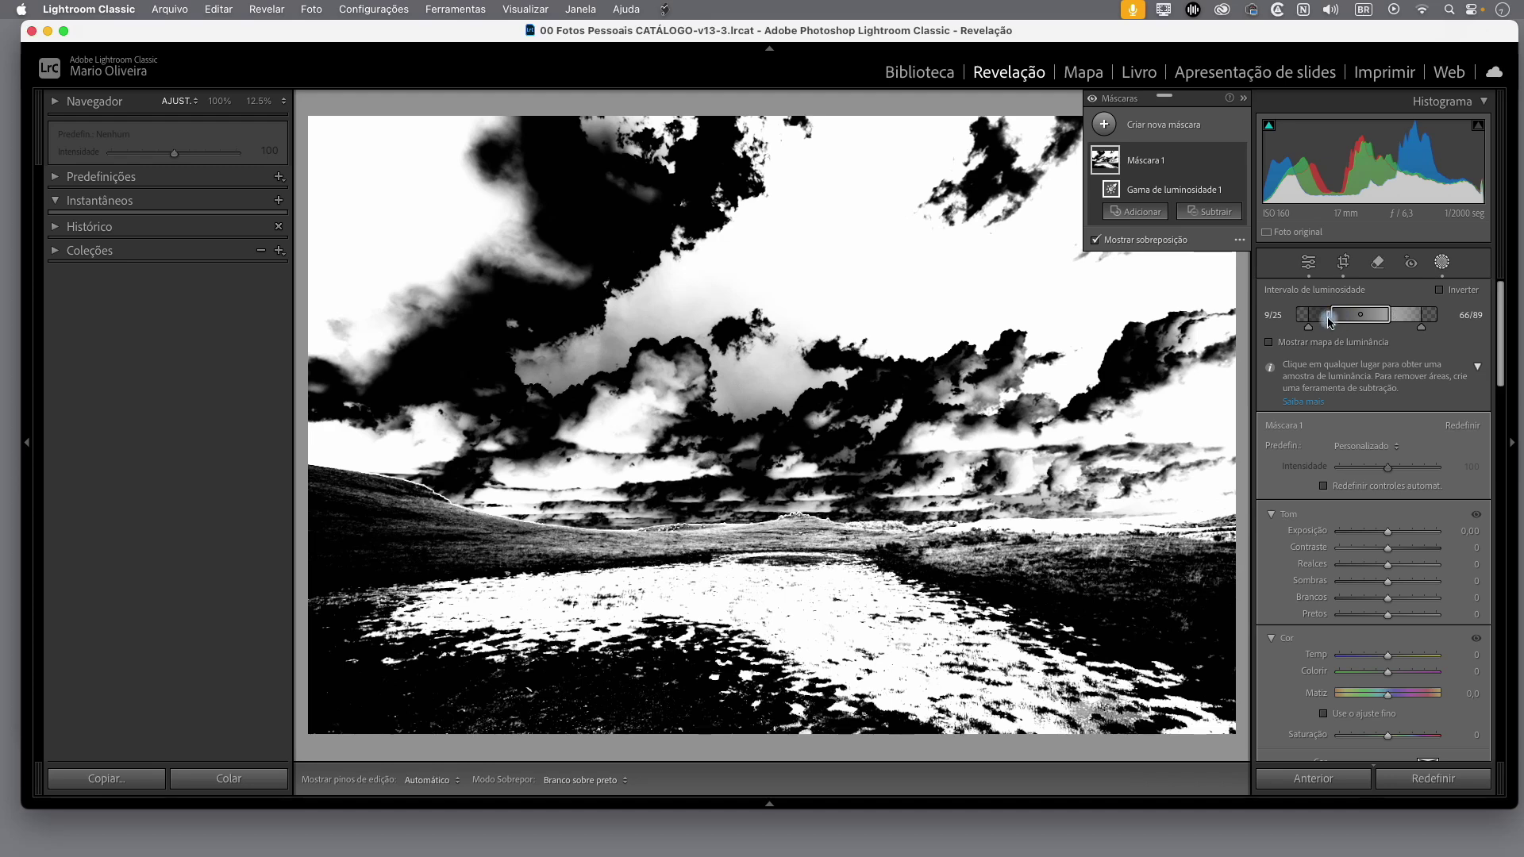
drag(1309, 331, 1379, 315)
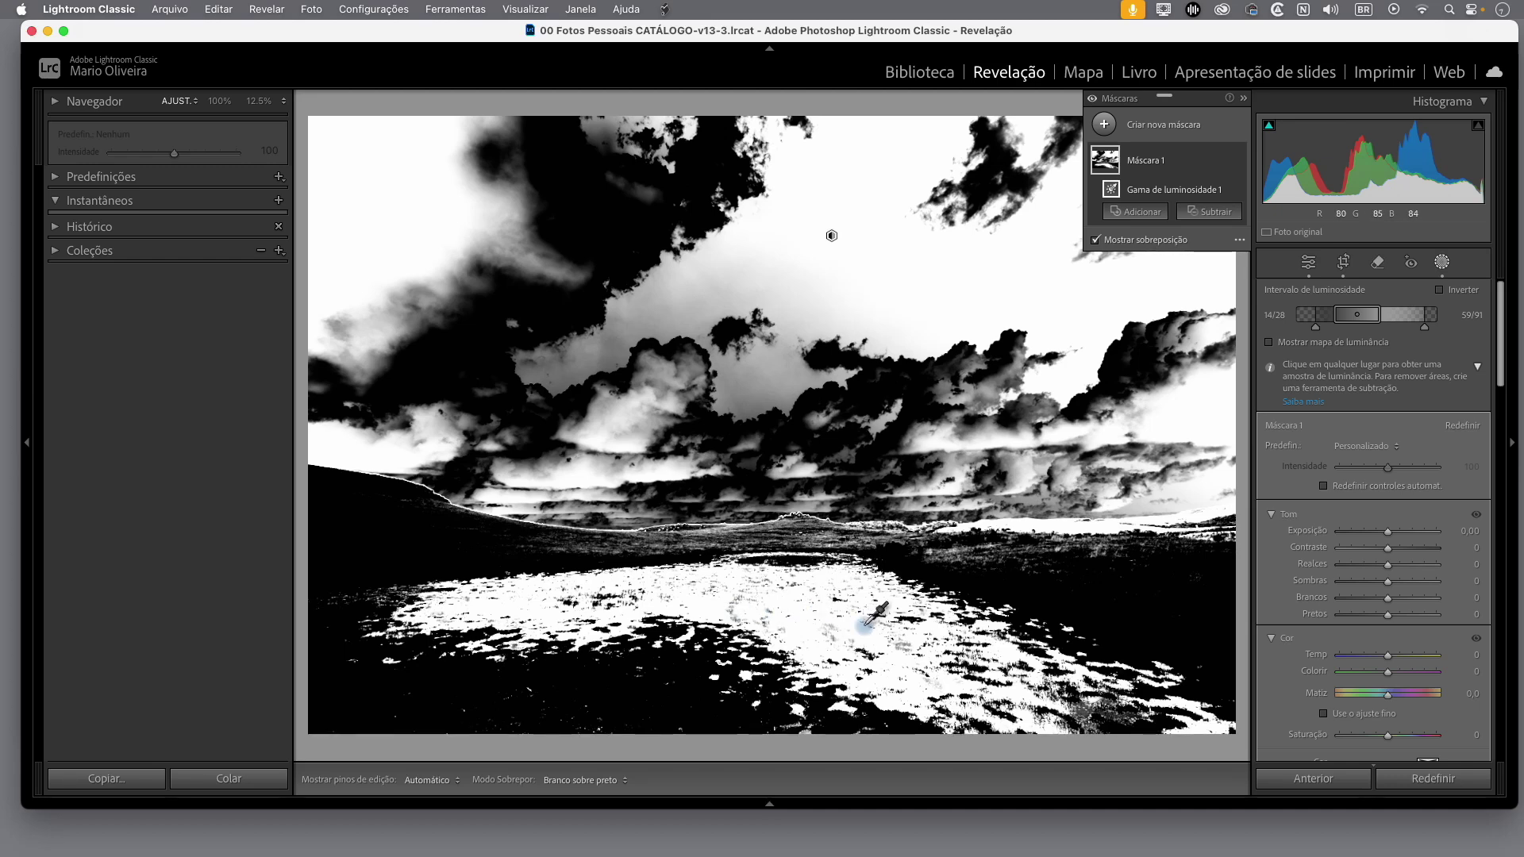
Narrow the mask's luminance range to 14/33 and 54/66 to exclude the bright clouds while keeping the water.
drag(1335, 317, 1387, 319)
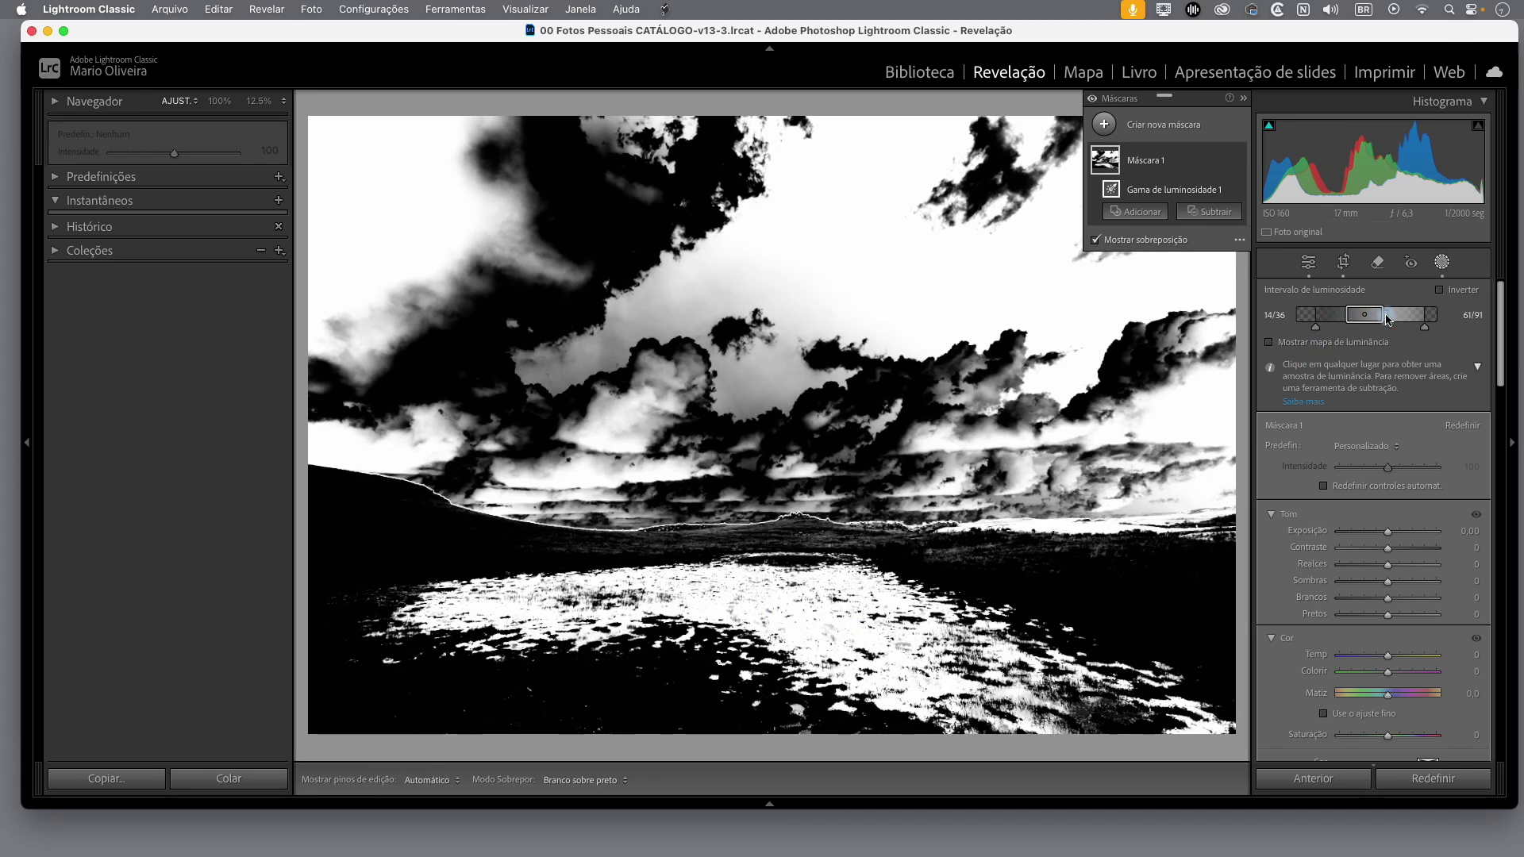
mouse_move(1392, 319)
mouse_down()
mouse_move(1378, 316)
mouse_move(1404, 327)
mouse_move(1386, 327)
mouse_up()
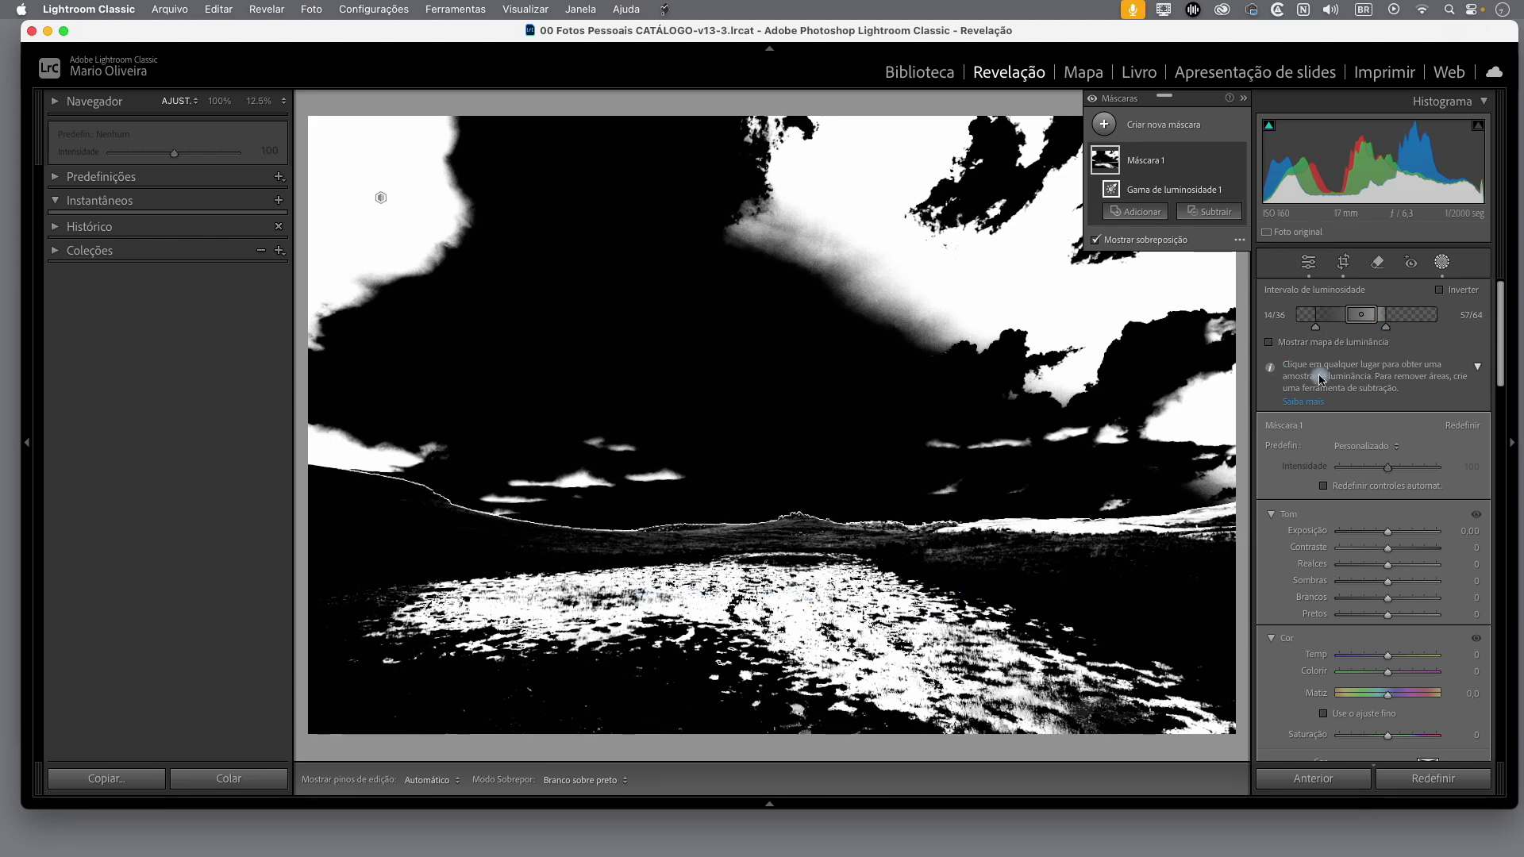
mouse_move(1313, 327)
mouse_down()
mouse_move(1357, 316)
mouse_move(1315, 327)
mouse_up()
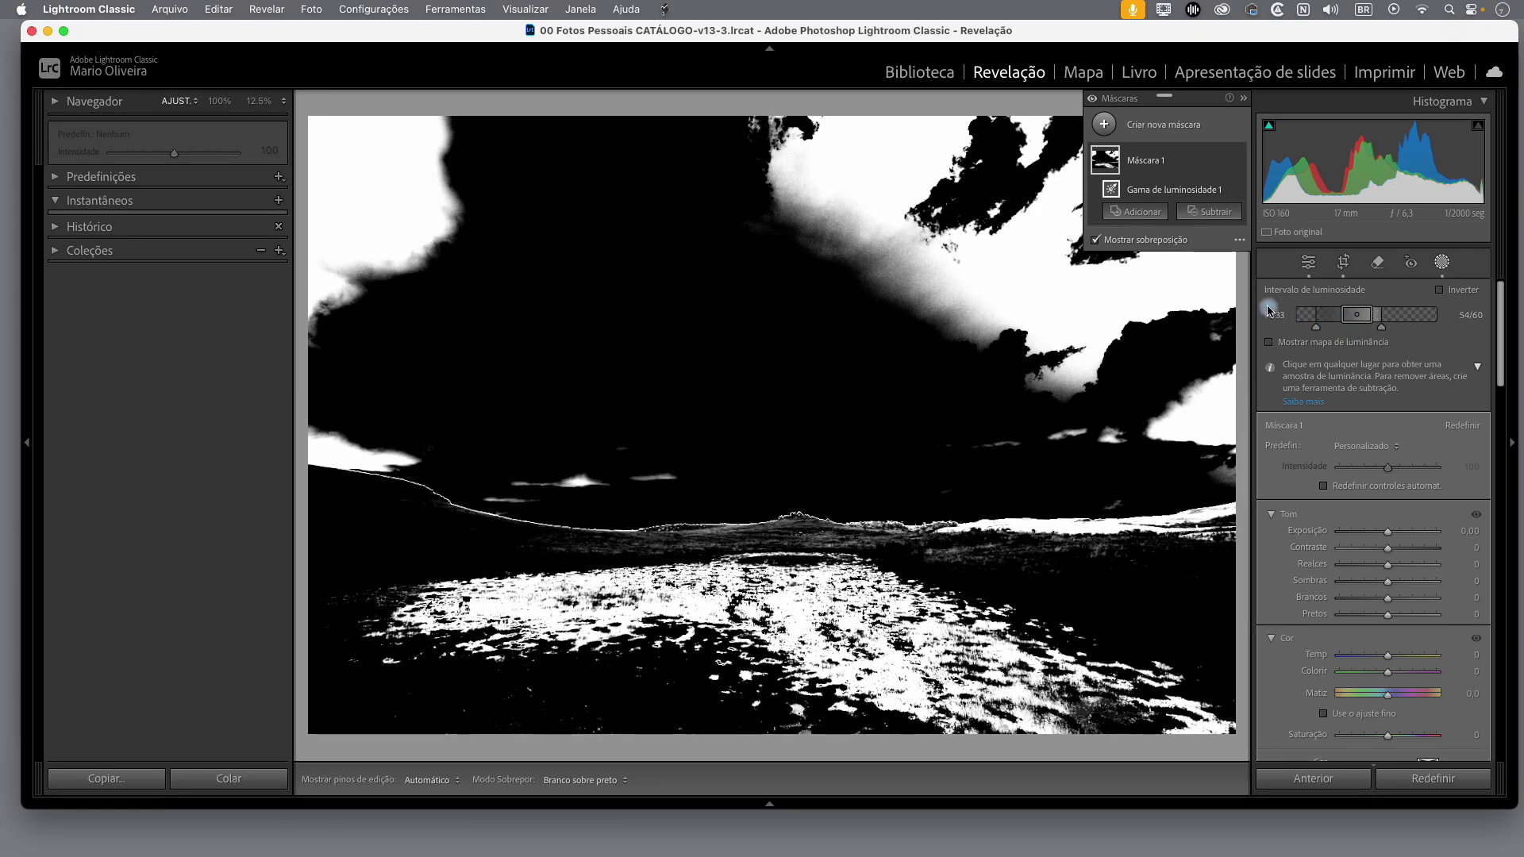
drag(1385, 334, 1389, 334)
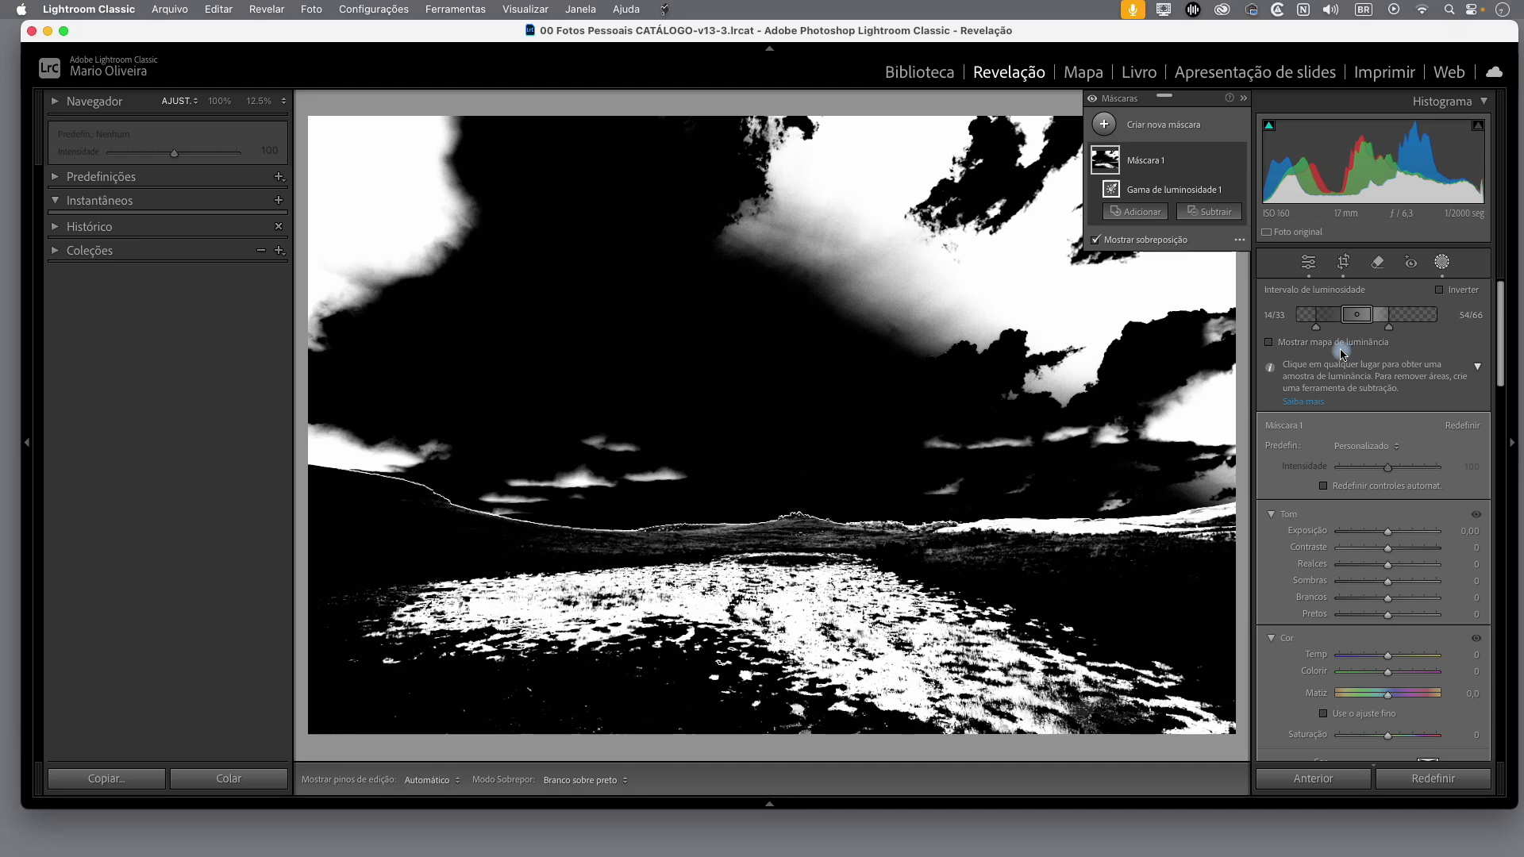
Intersect the luminance mask with a linear gradient running from the photo's bottom edge up to just above the horizon.
mouse_move(1247, 198)
mouse_move(1208, 151)
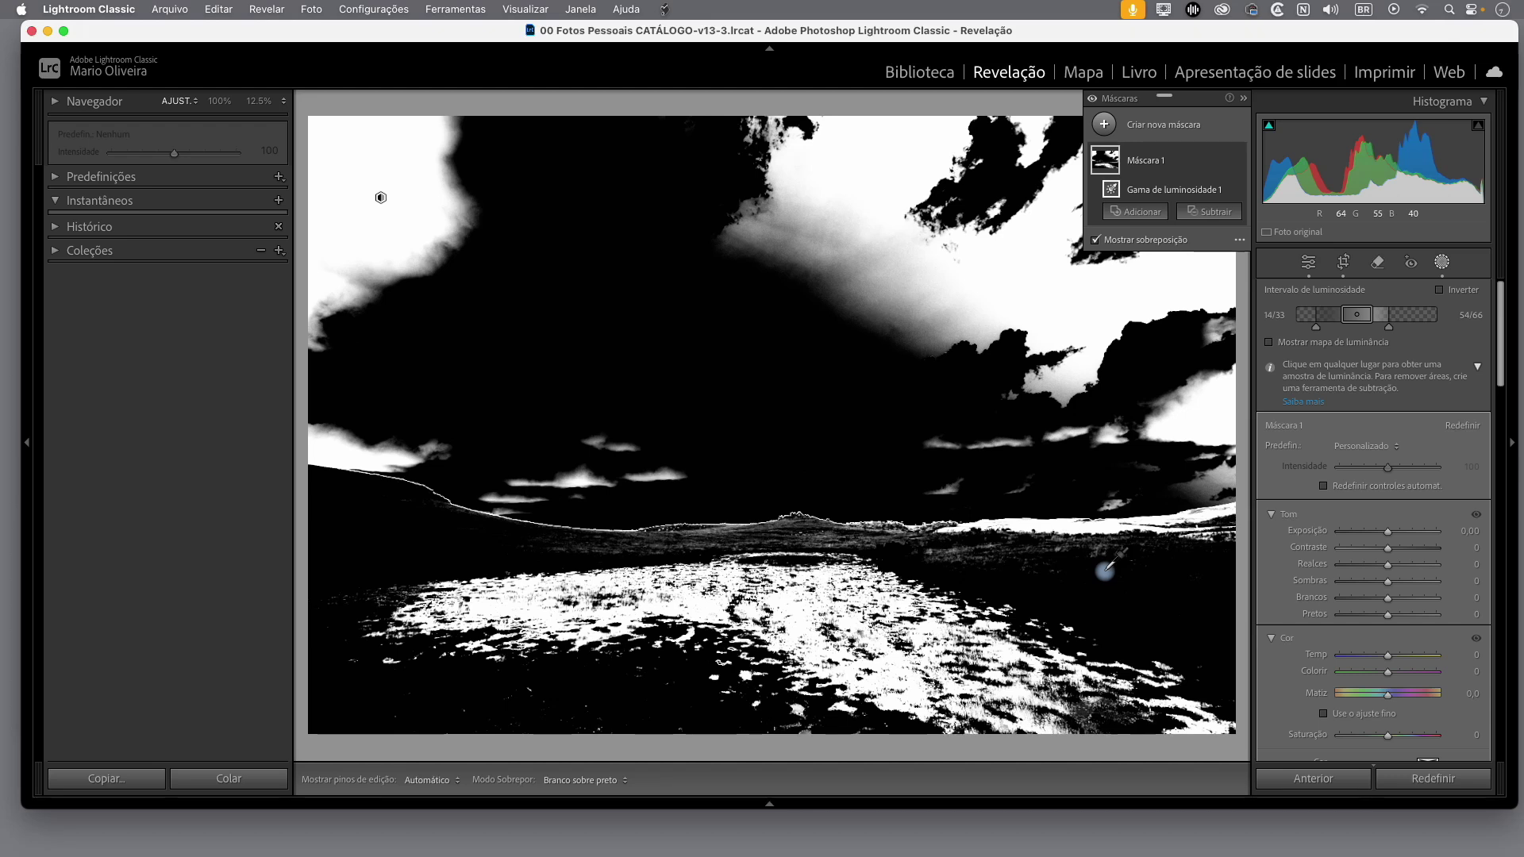
click(1200, 165)
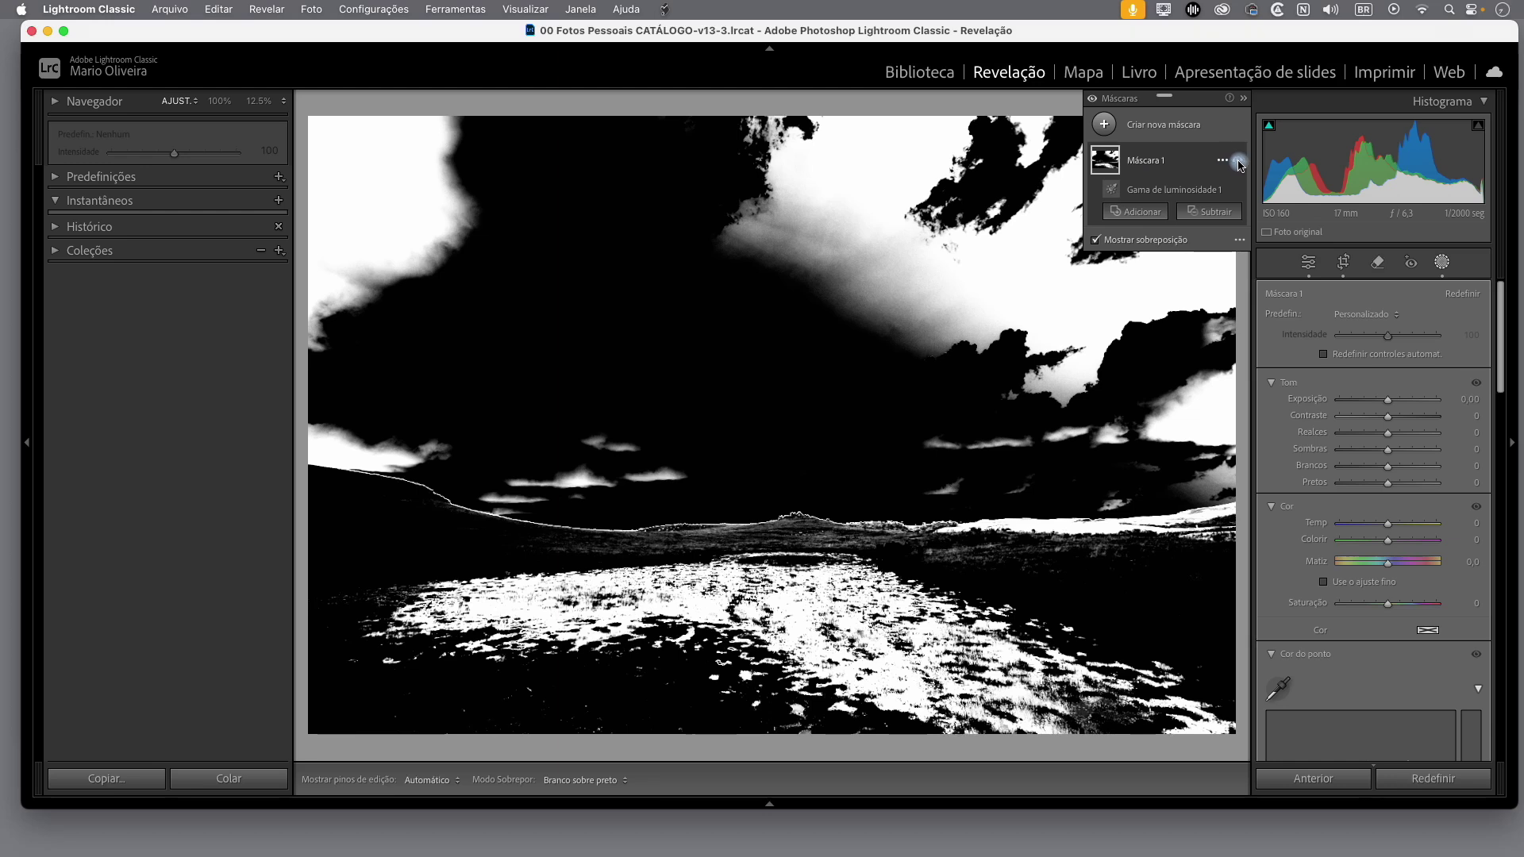
click(1221, 163)
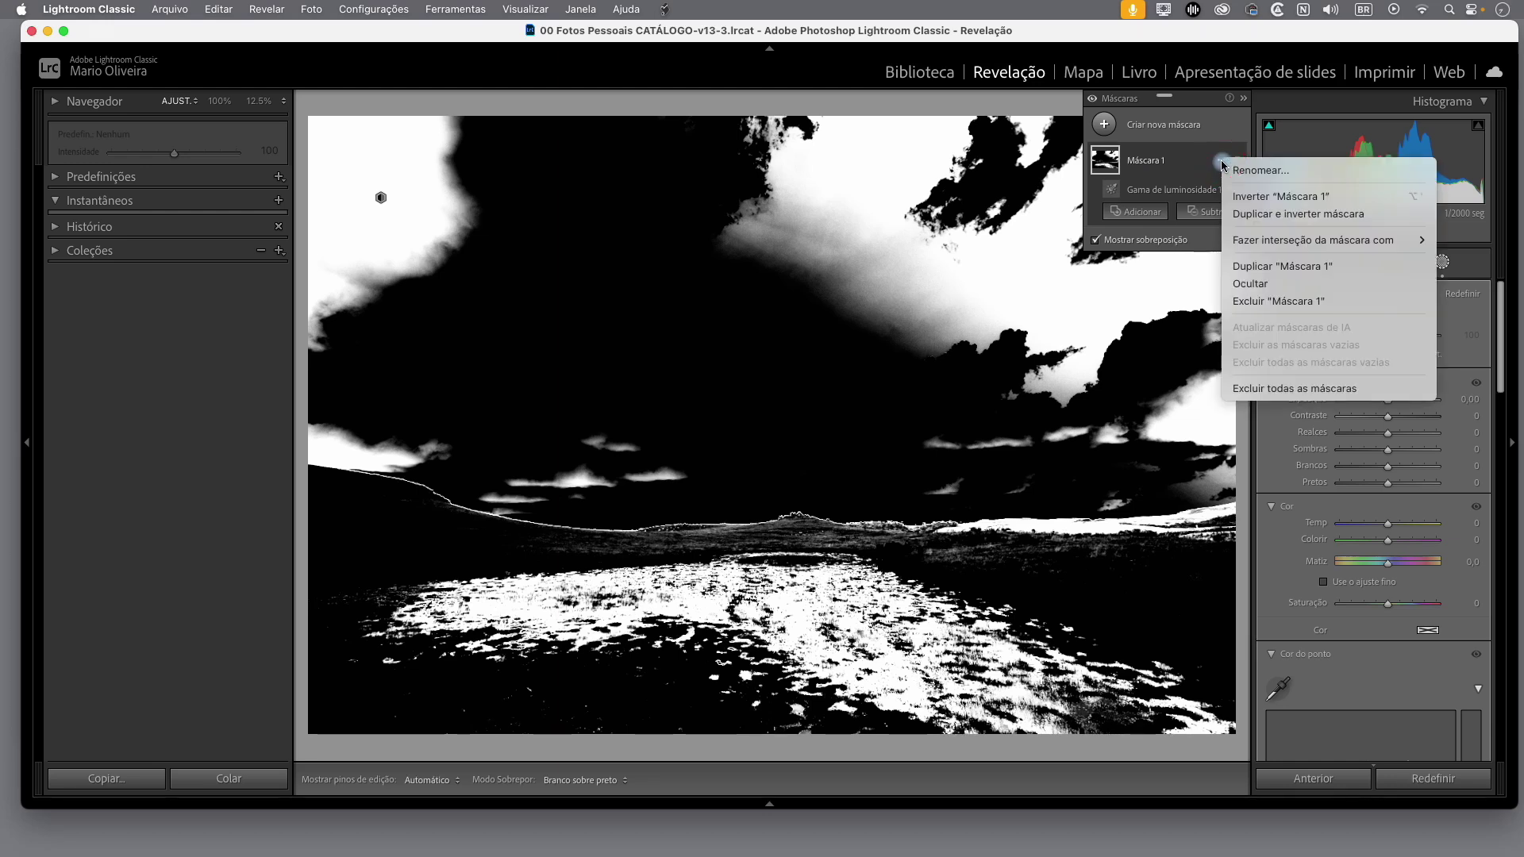
mouse_move(1246, 246)
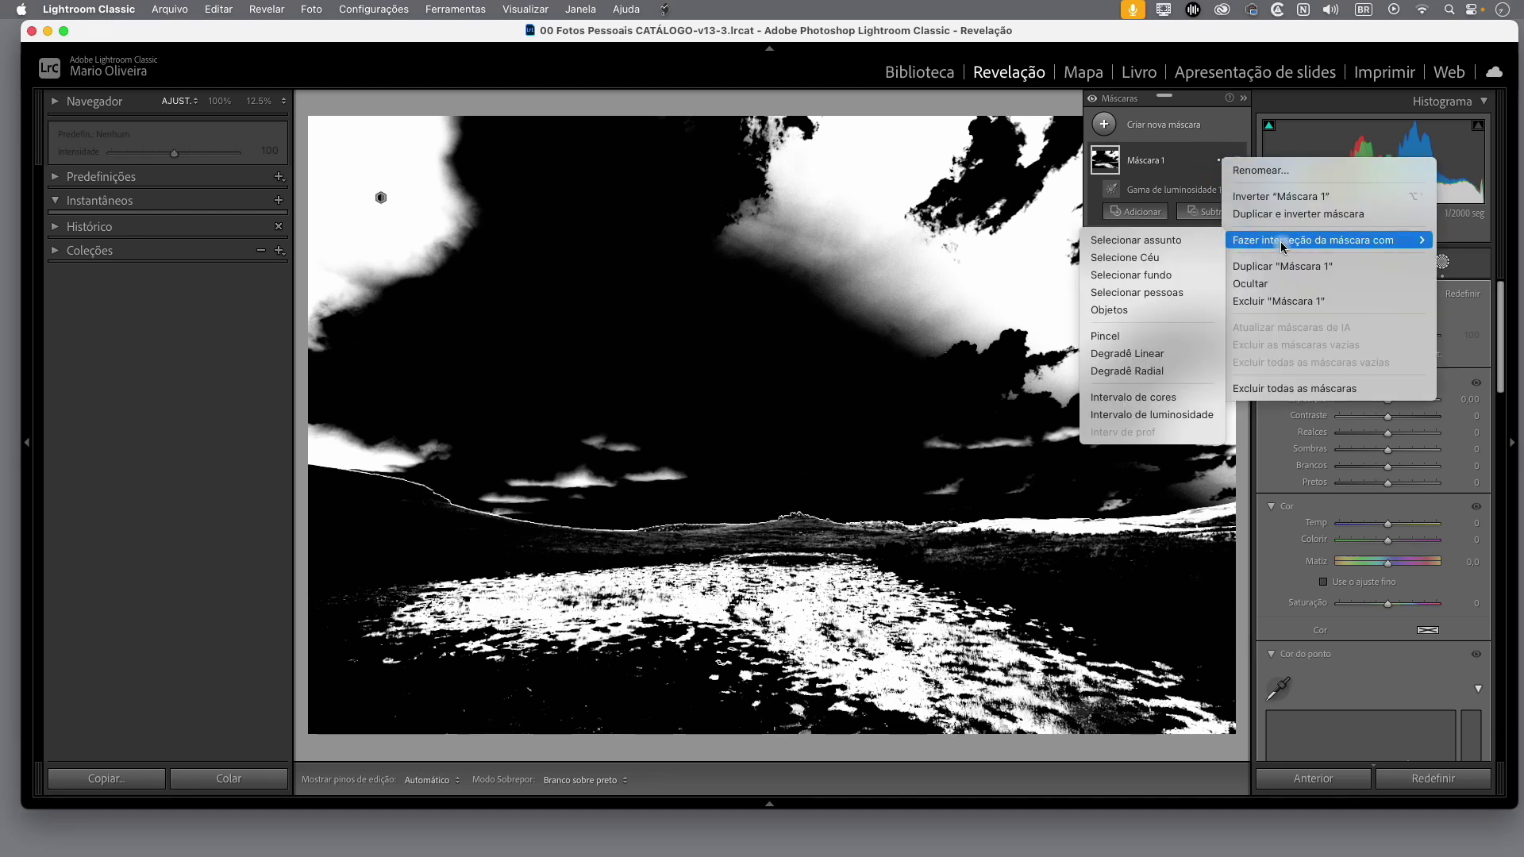
click(1161, 359)
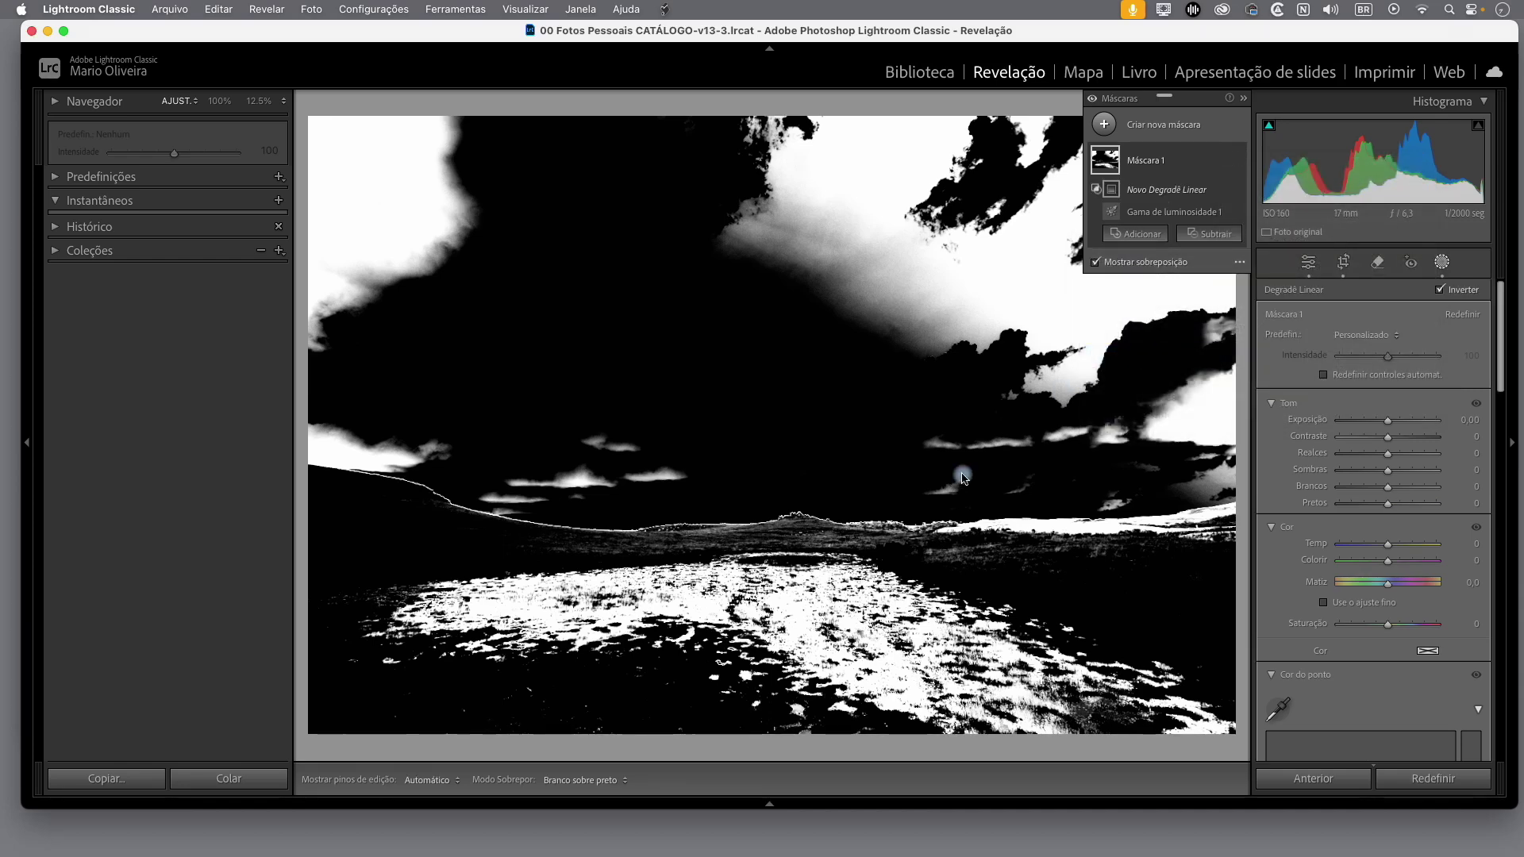
drag(799, 732, 806, 485)
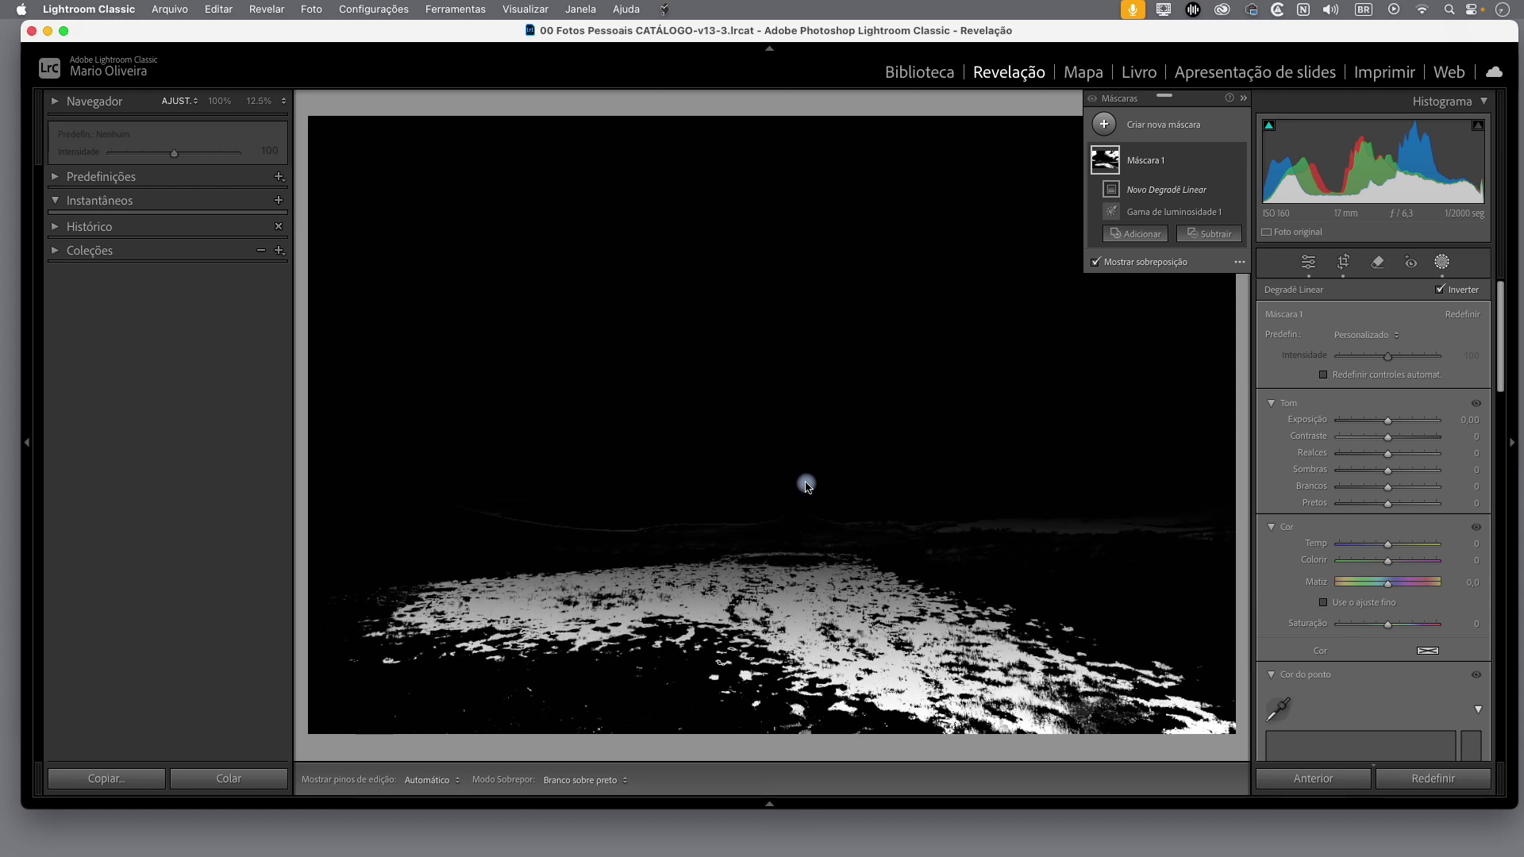
drag(809, 486, 819, 471)
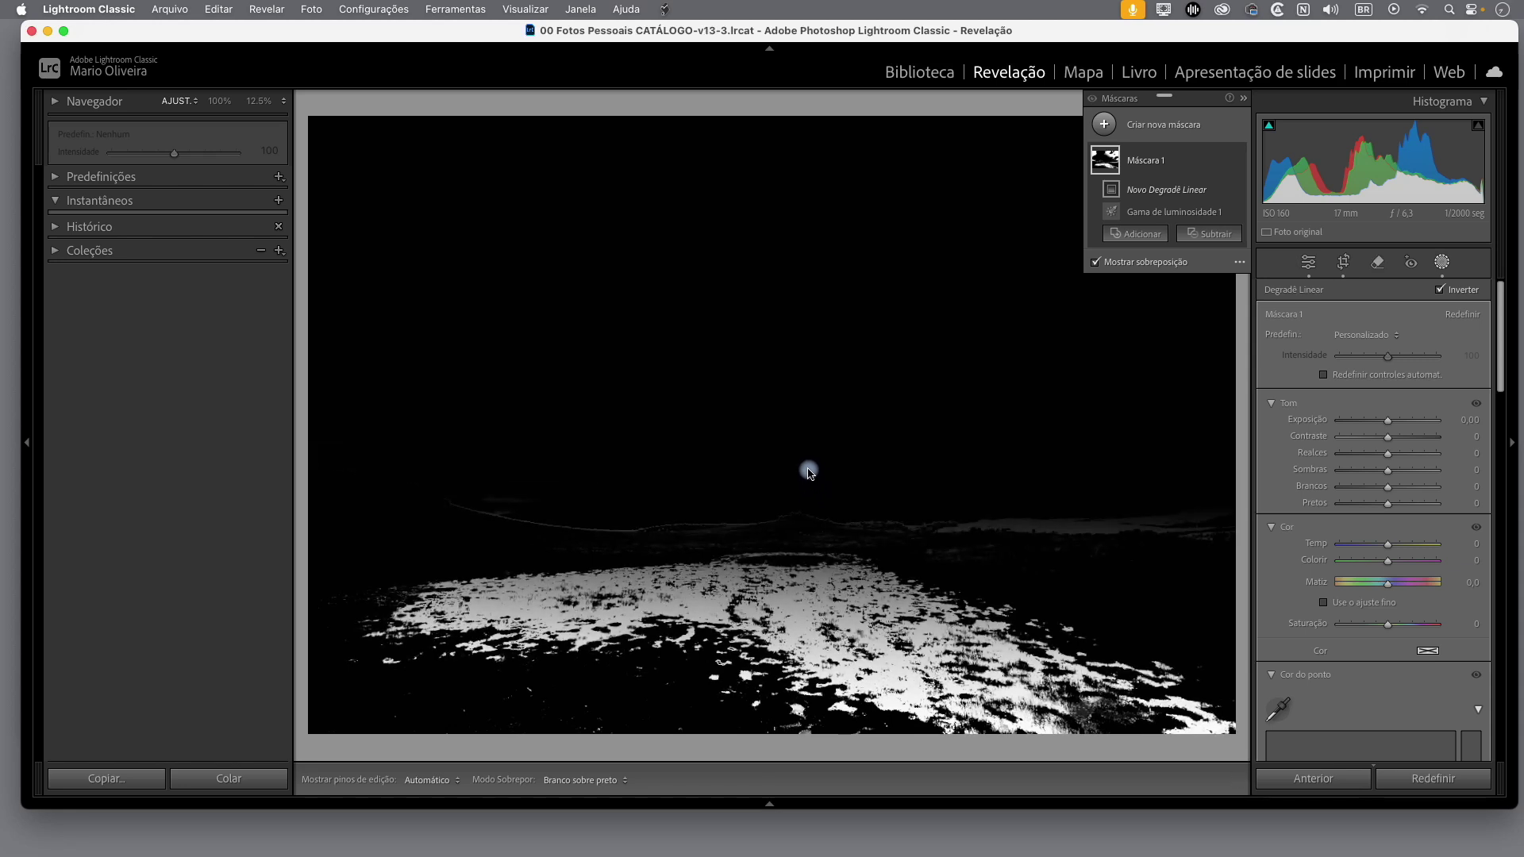
drag(800, 502, 844, 554)
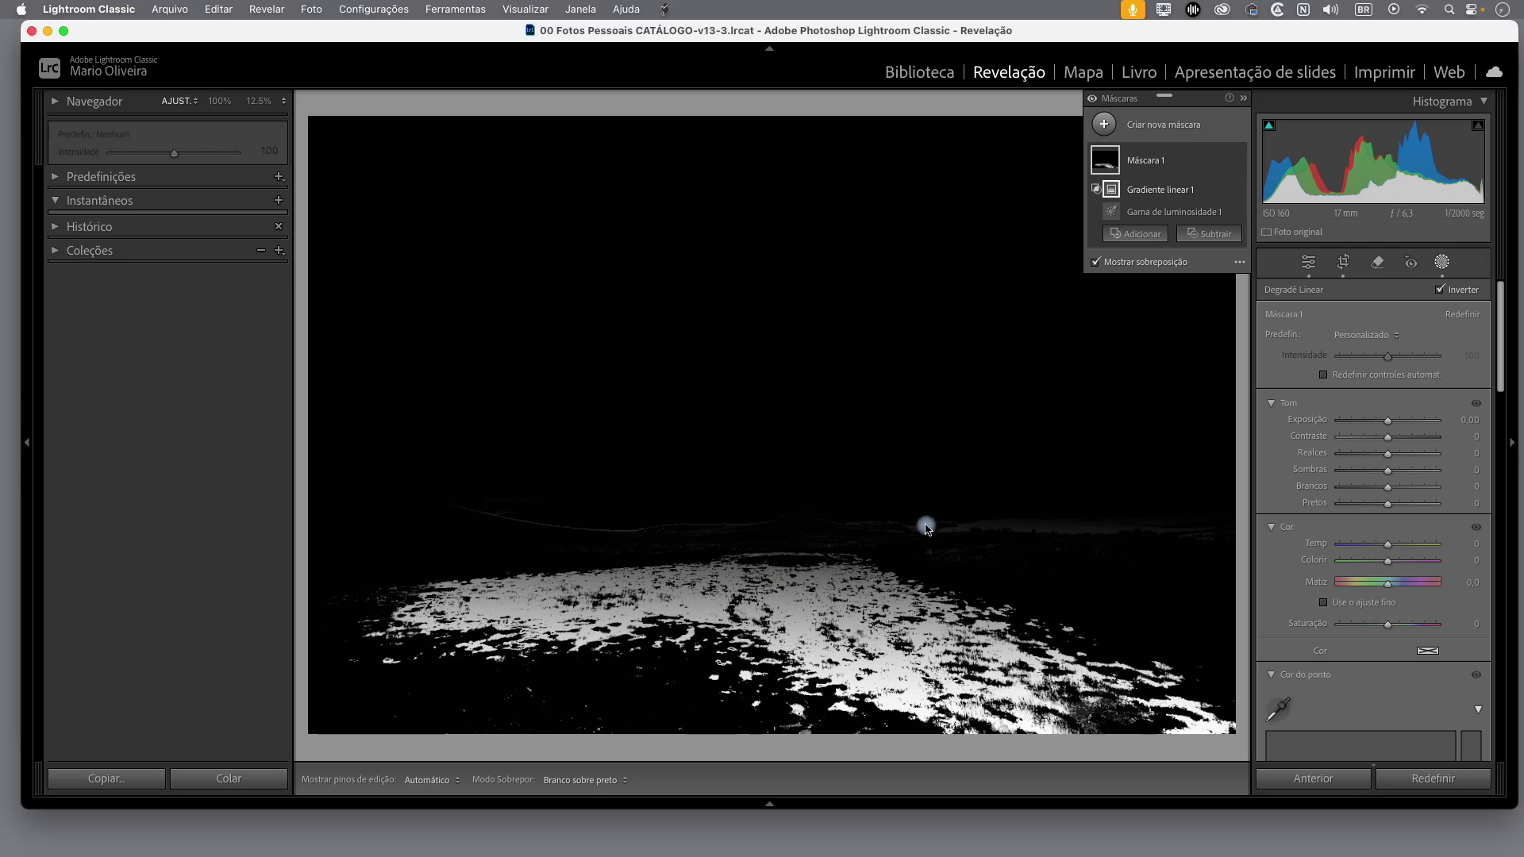
mouse_move(1179, 217)
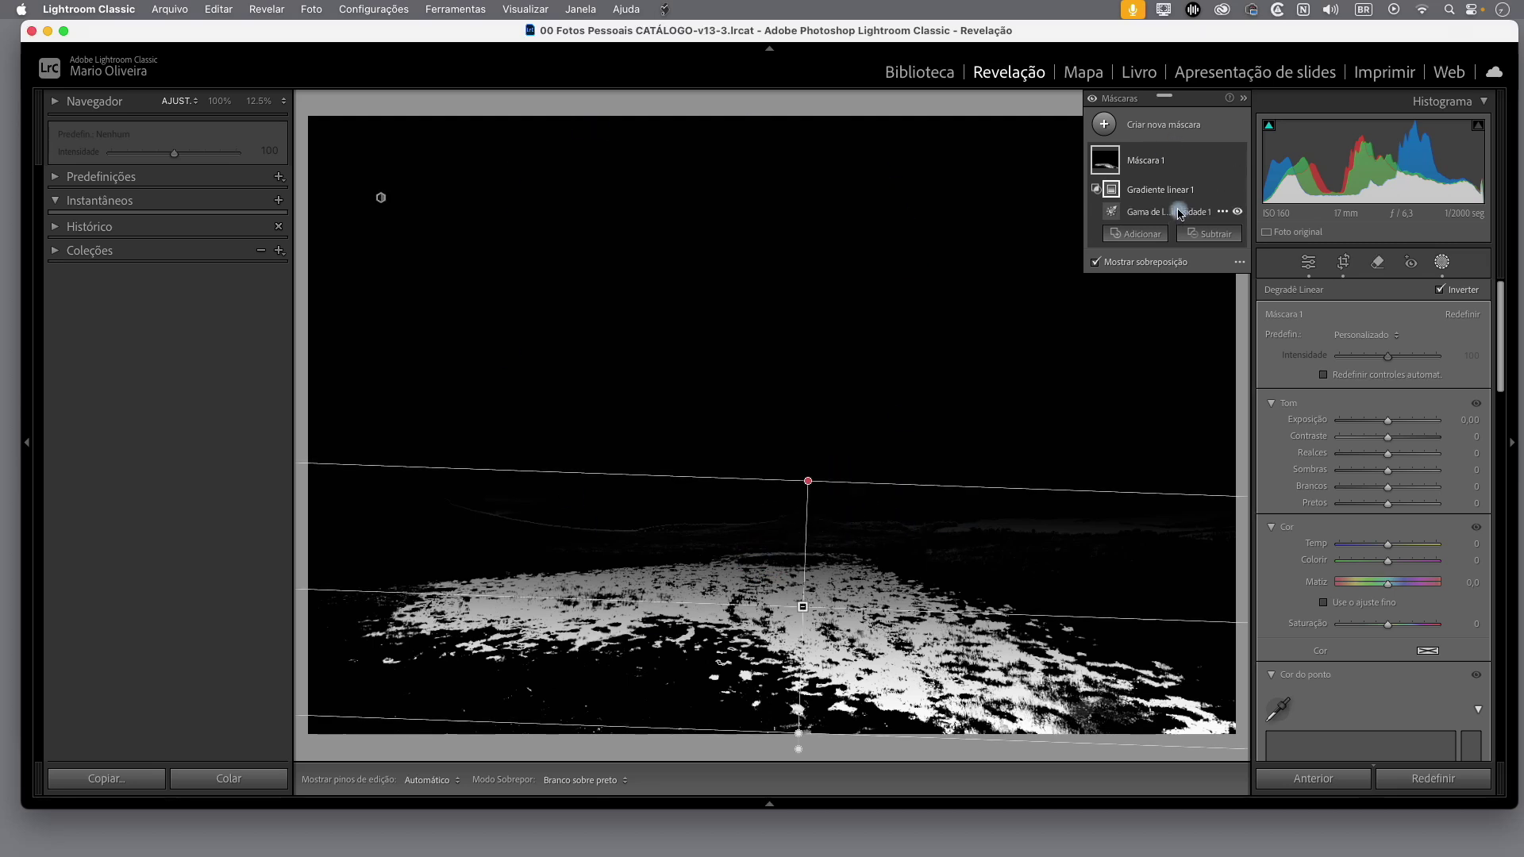
Reposition the intersecting linear gradient and tighten its transition so it spans from just above the horizon to the far part of the marsh.
drag(802, 607, 813, 574)
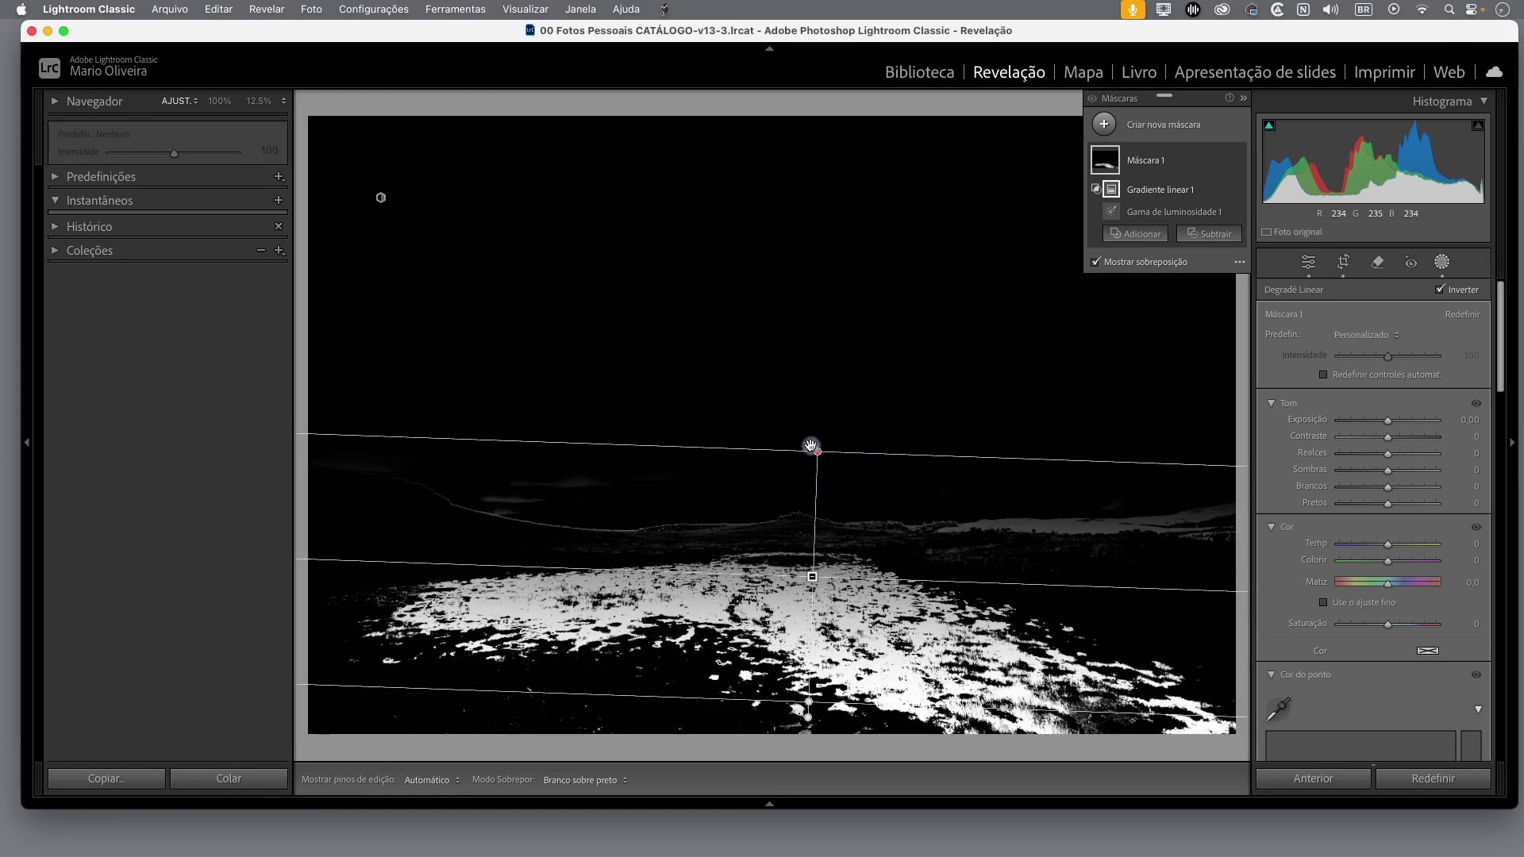
drag(818, 451, 820, 561)
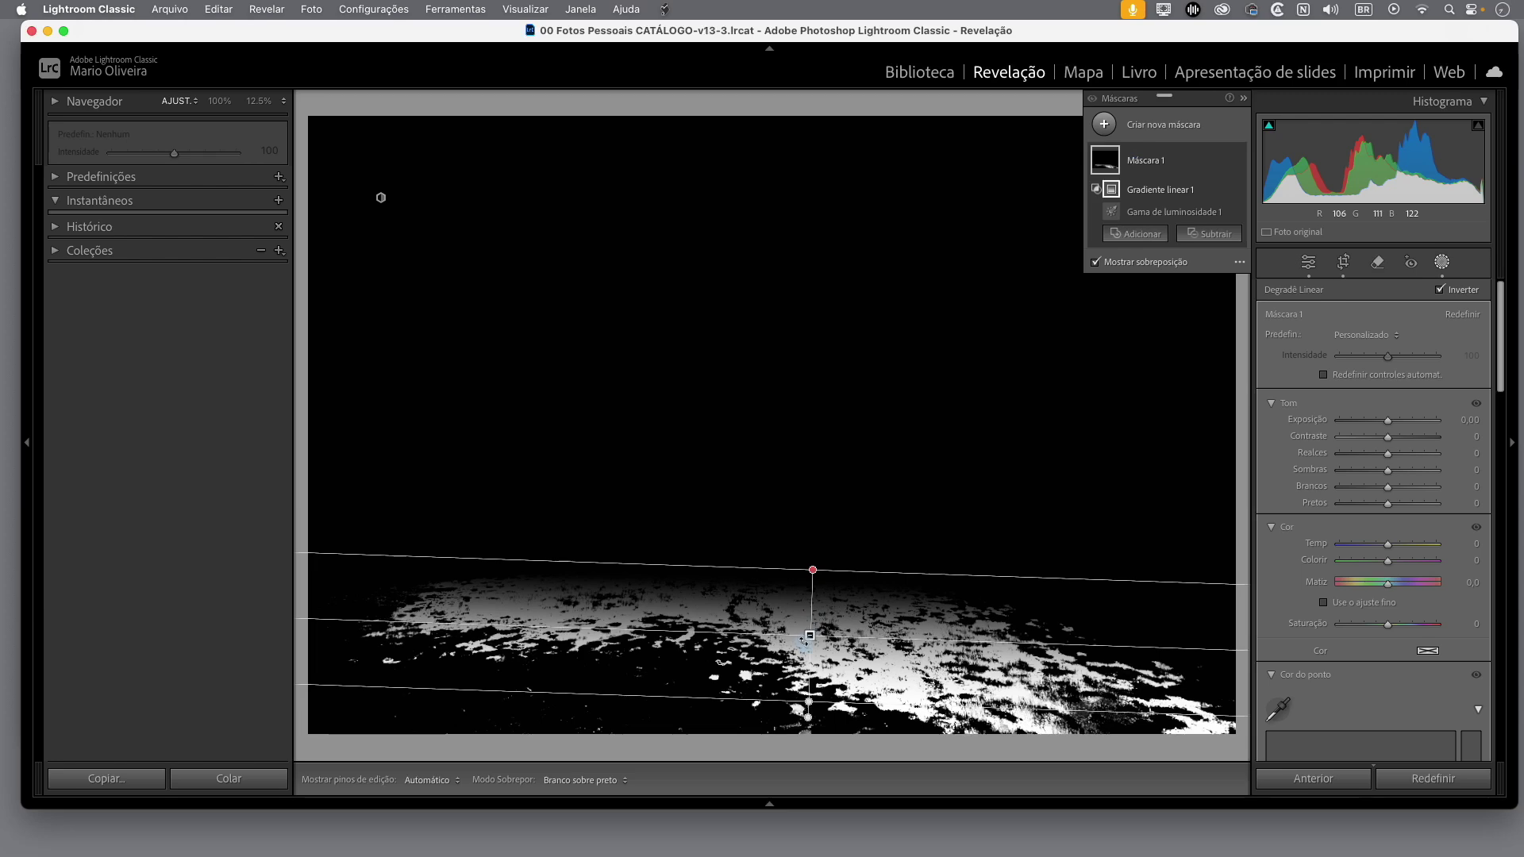
drag(820, 631, 811, 551)
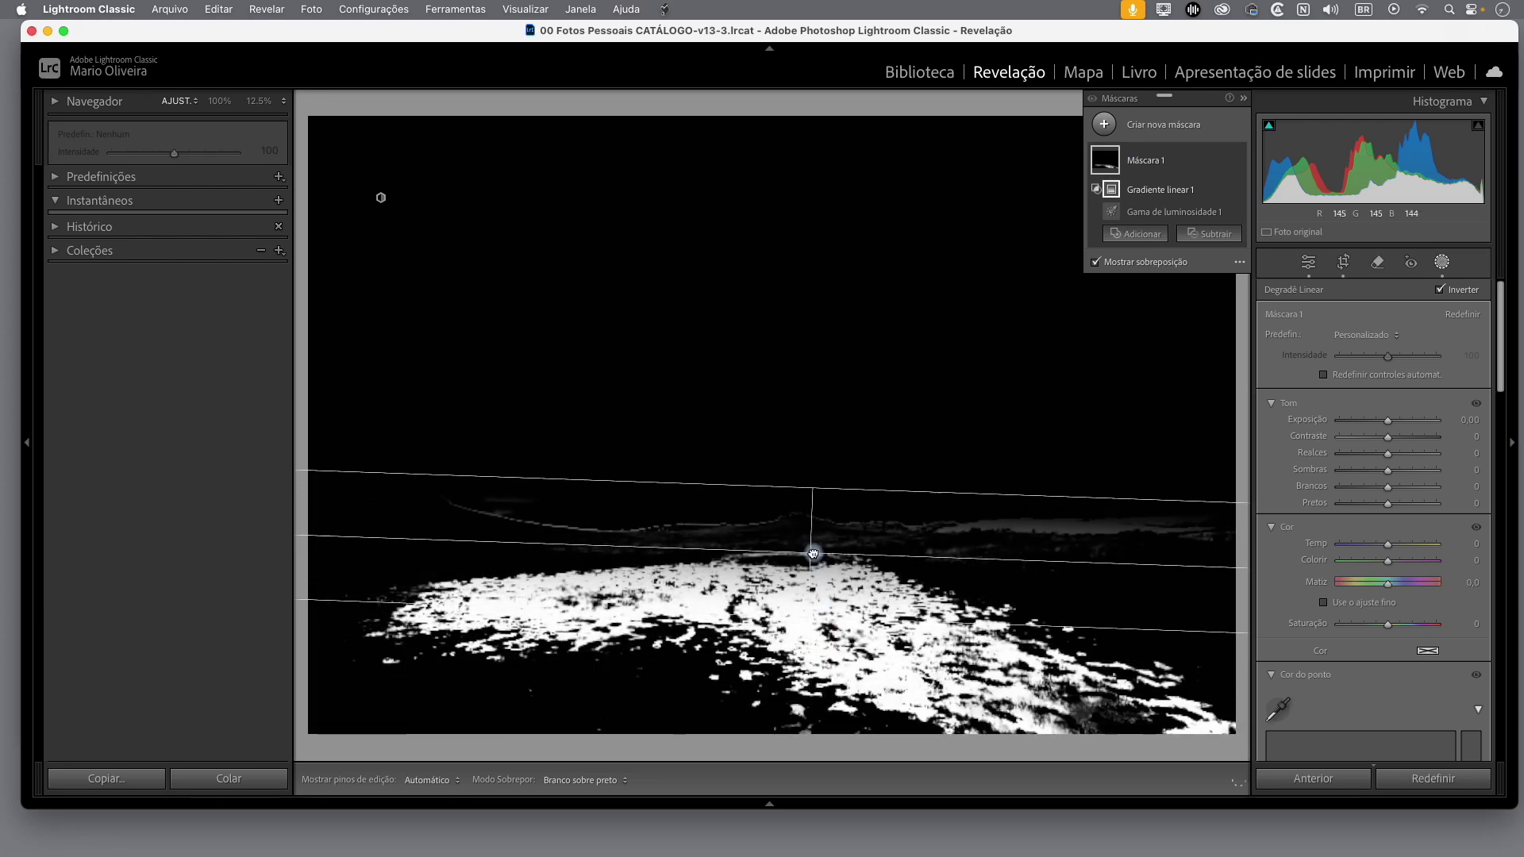
drag(811, 633, 820, 629)
drag(819, 544, 811, 547)
drag(813, 489, 811, 545)
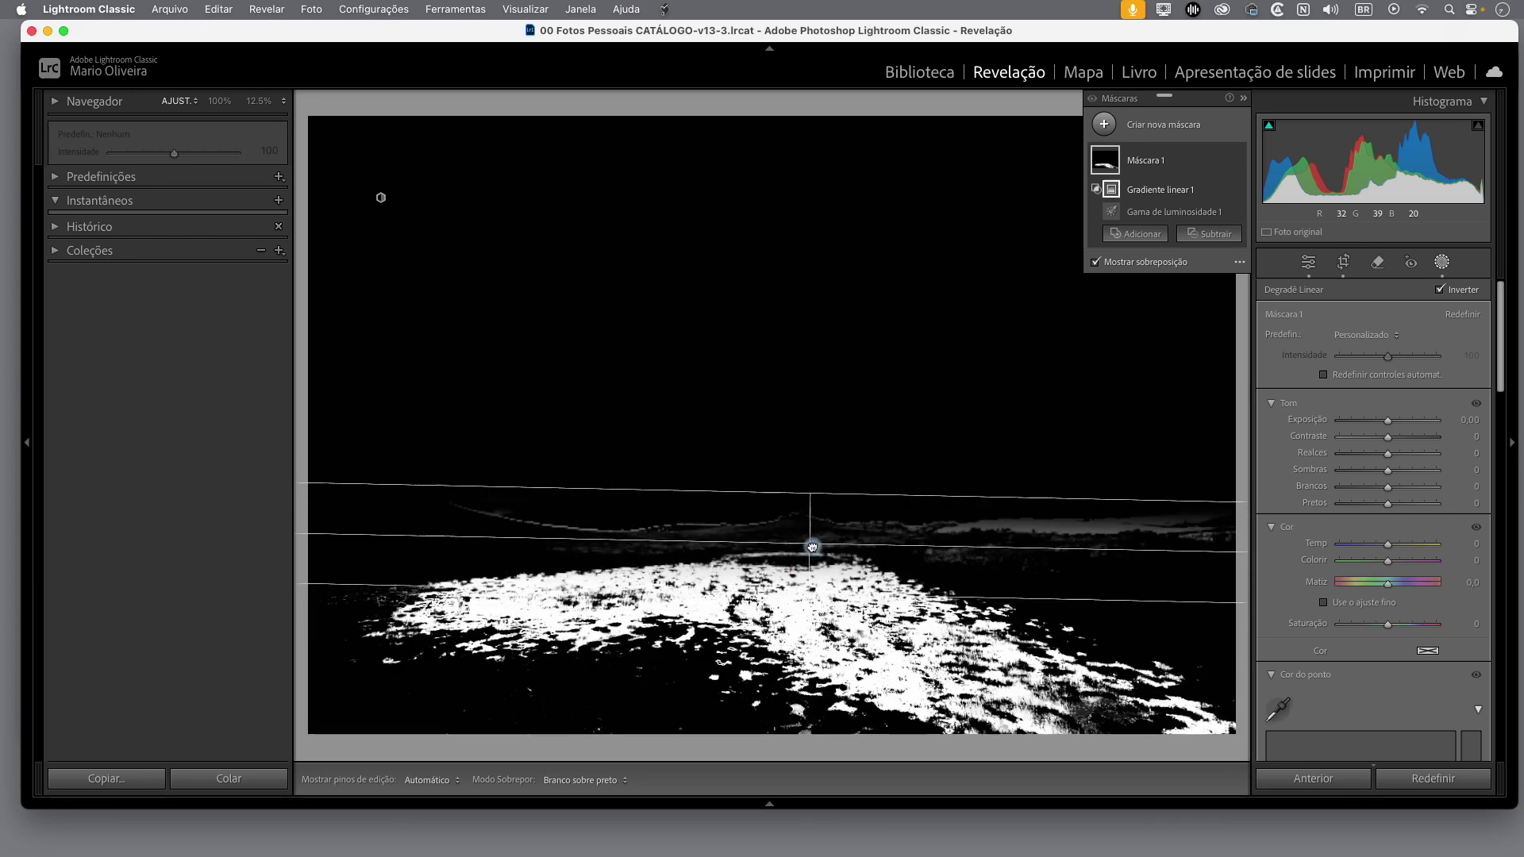
drag(810, 545, 813, 550)
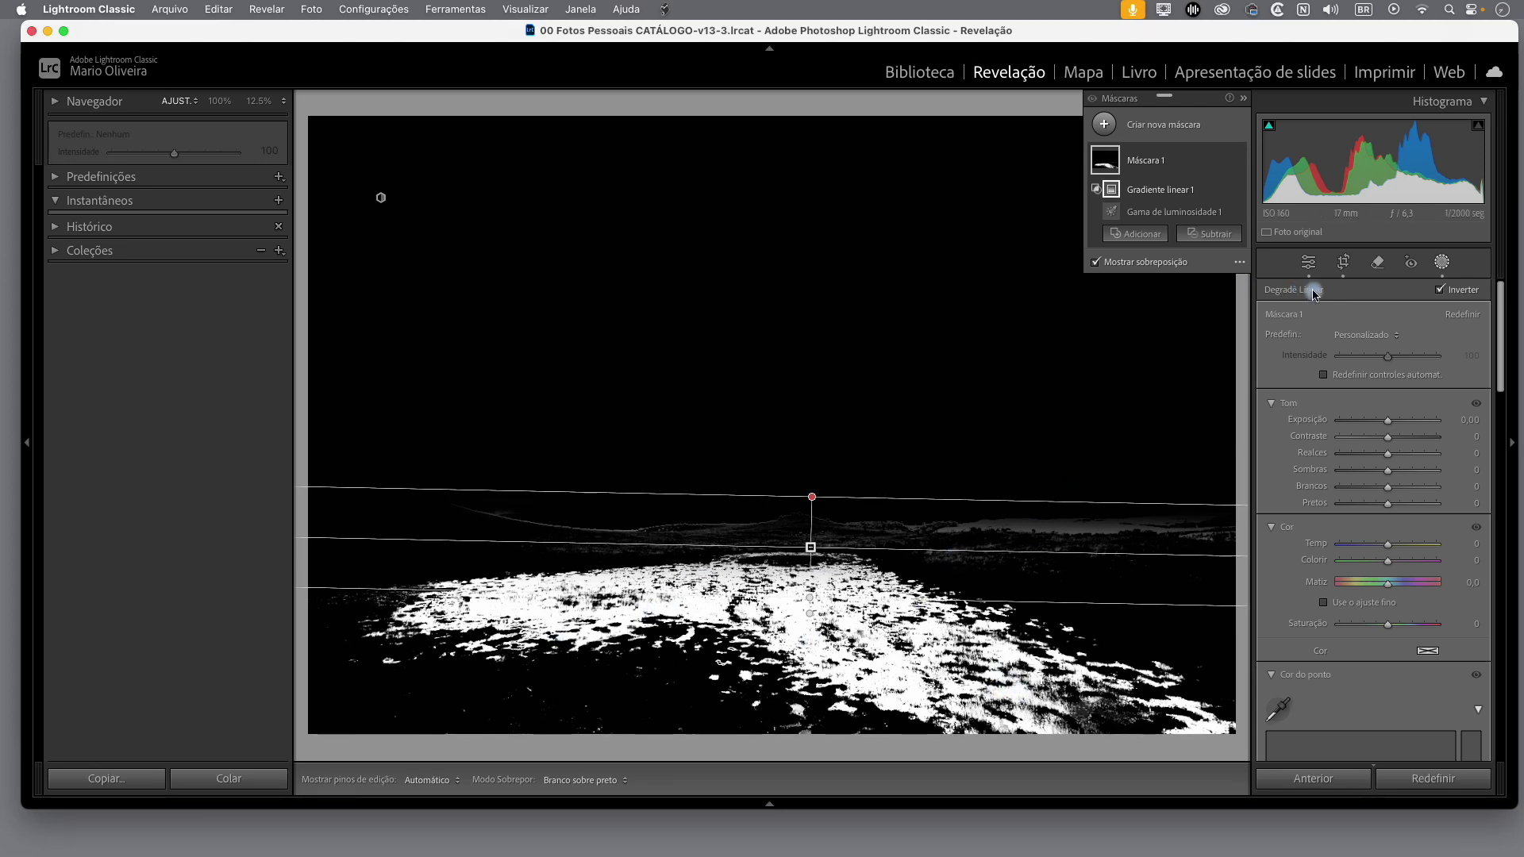
Set the water mask's exposure to 0.37, contrast to 13 and temperature to −11, and compare the photo with and without this mask.
drag(1387, 425, 1395, 444)
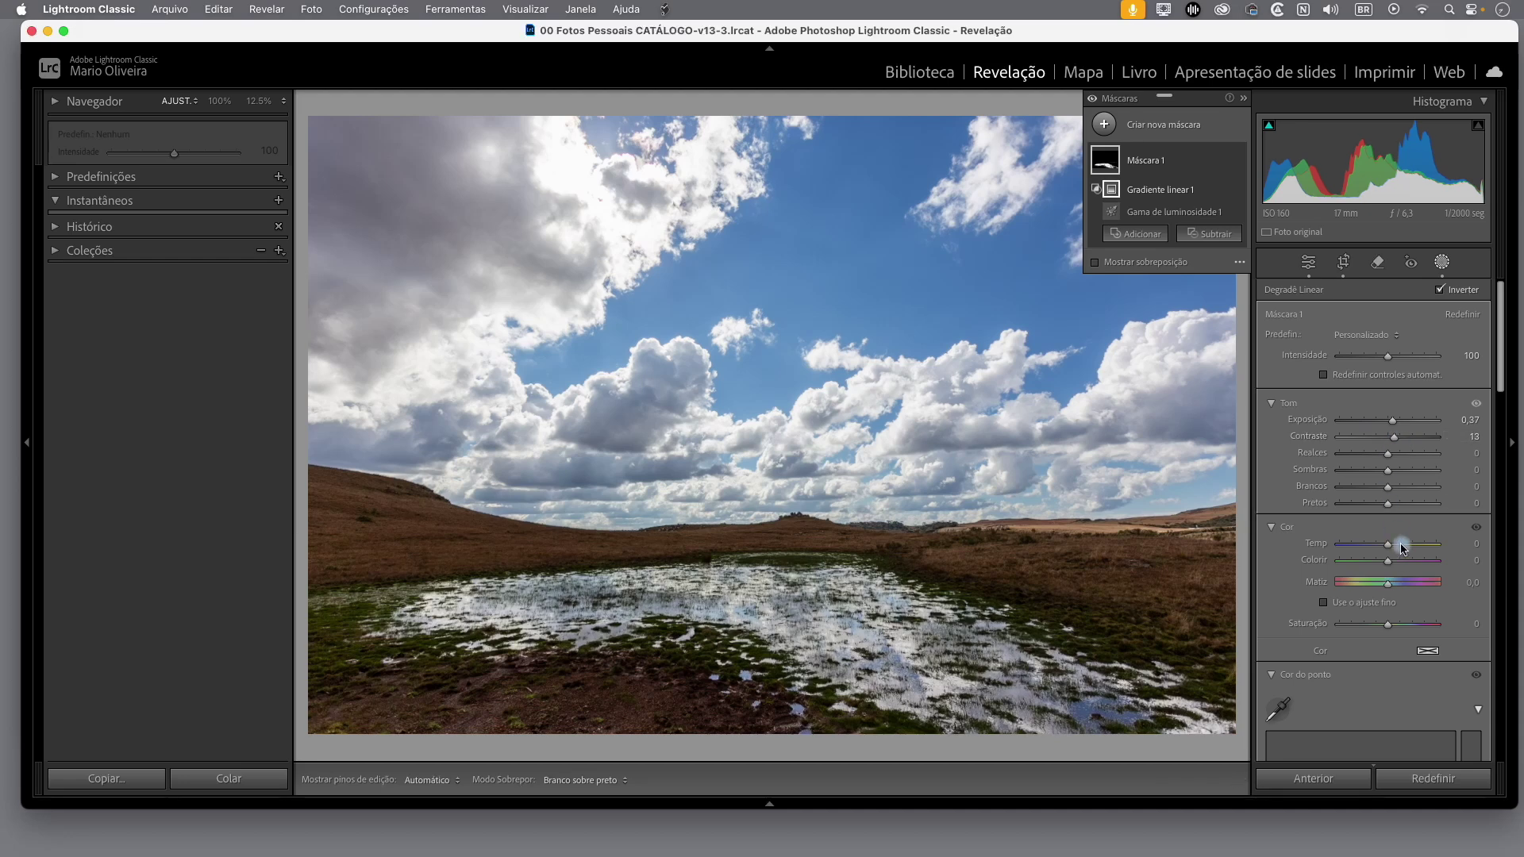
drag(1390, 550, 1379, 548)
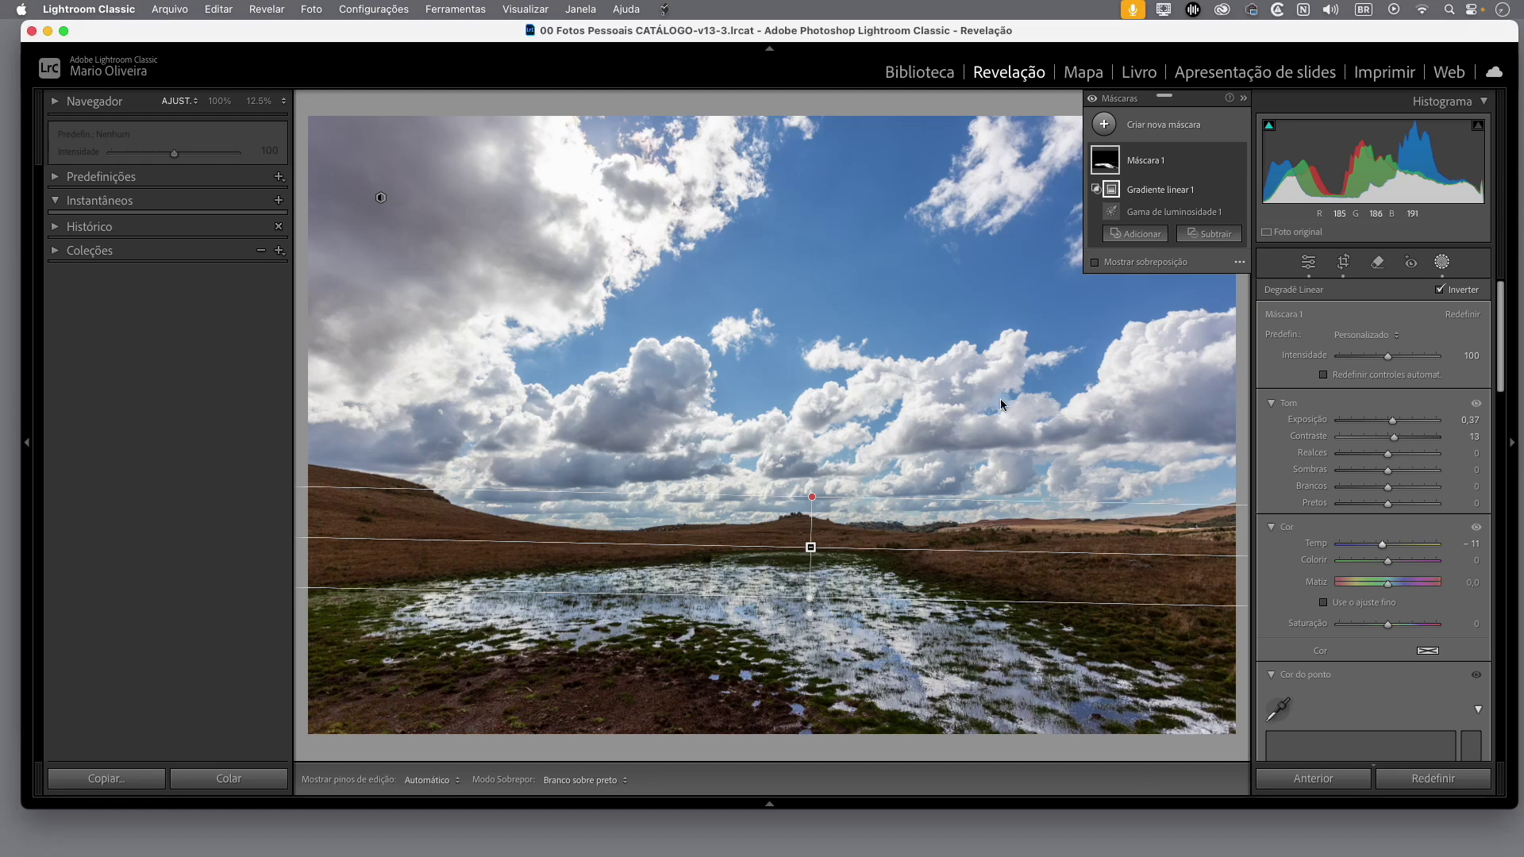
click(1240, 162)
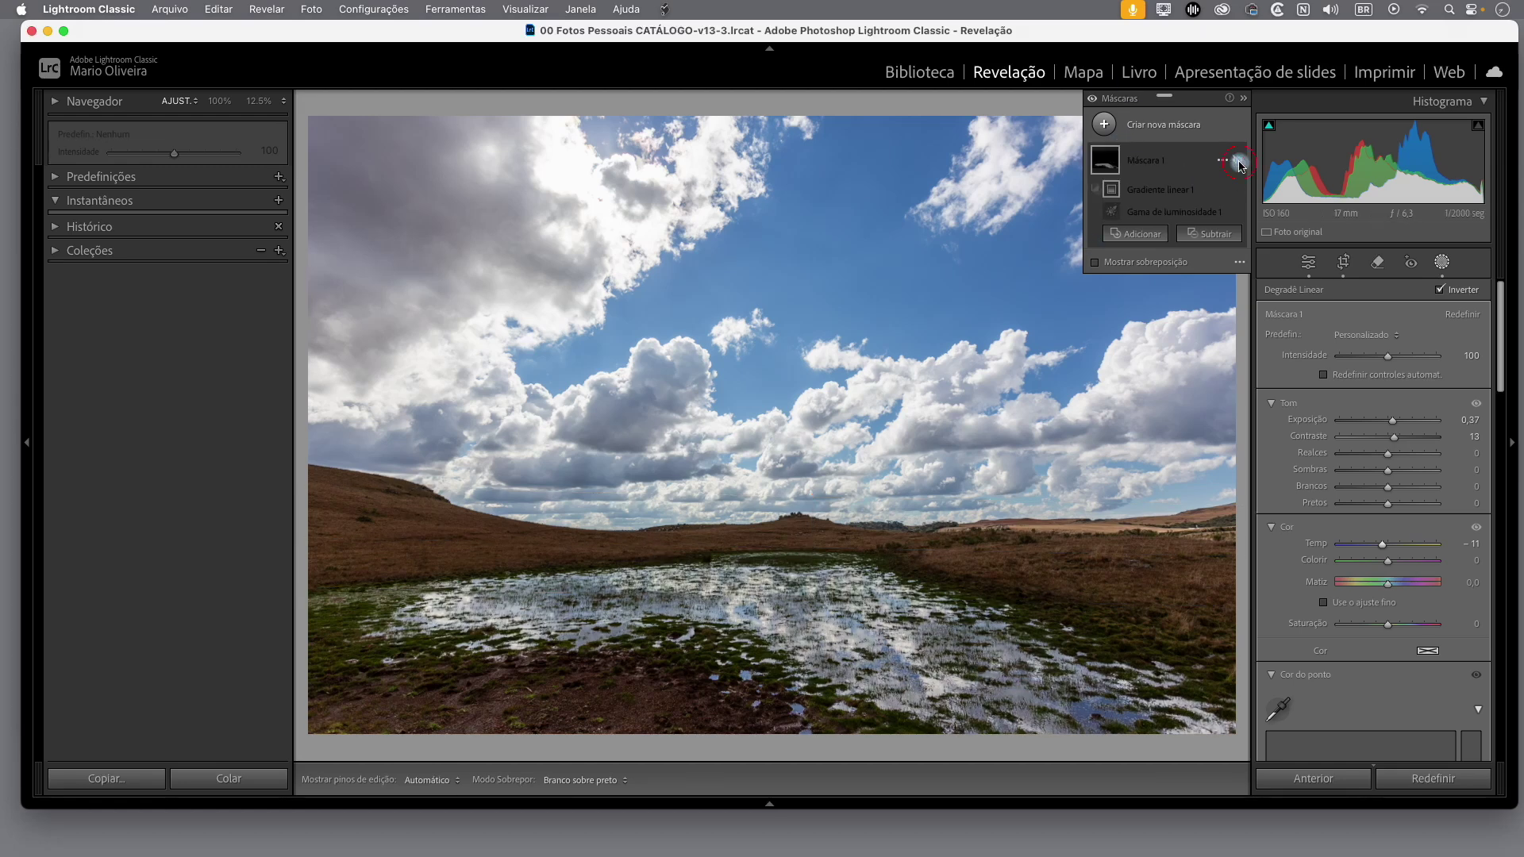
click(1240, 162)
click(1241, 163)
click(1240, 164)
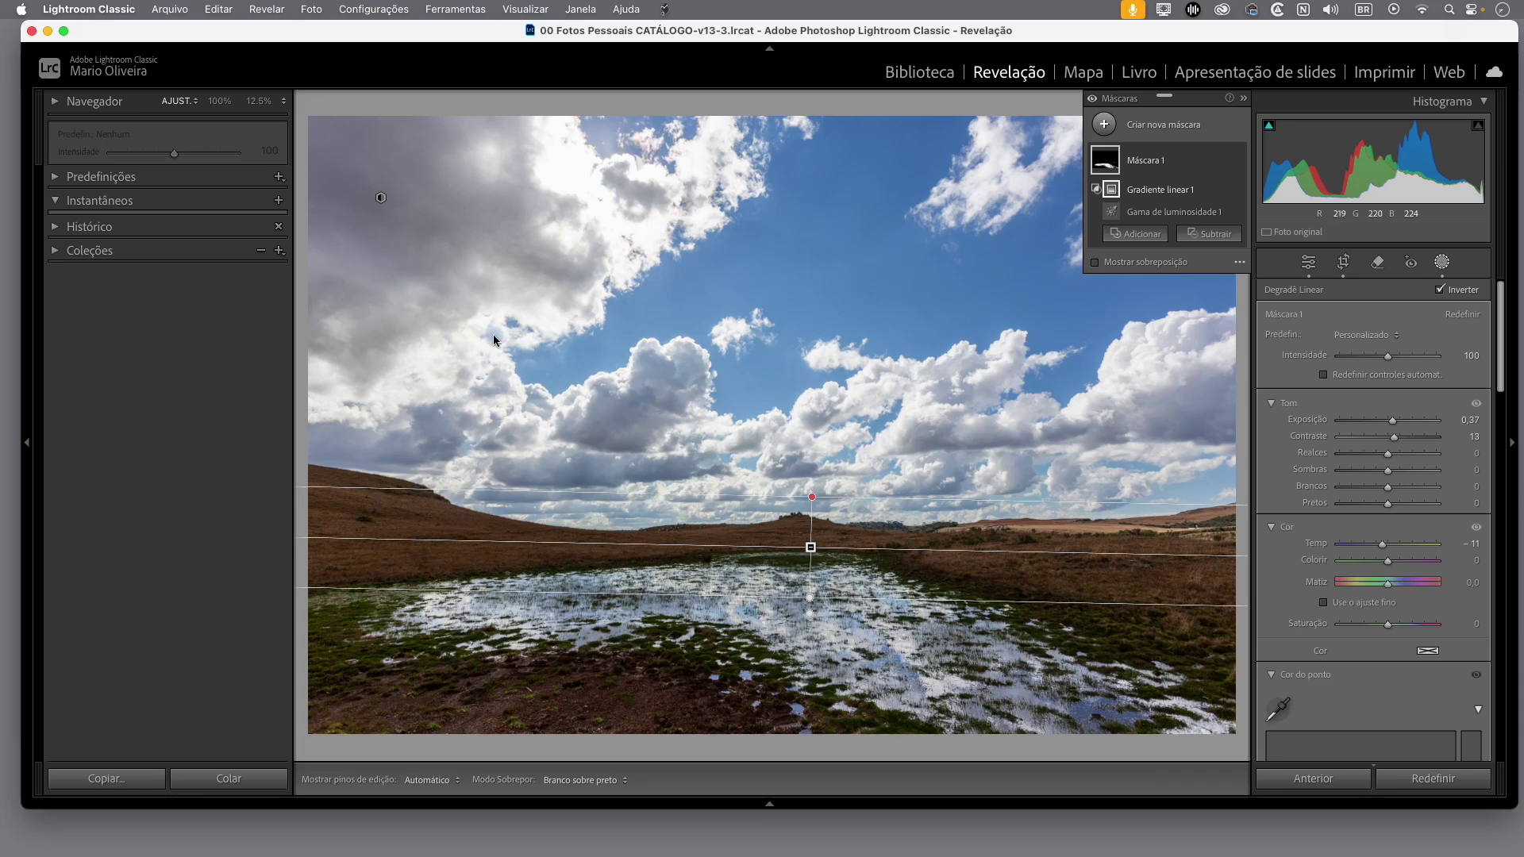
Create a second luminance range mask by sampling the brightest cloud, and narrow its dark end to 75/87.
click(1104, 126)
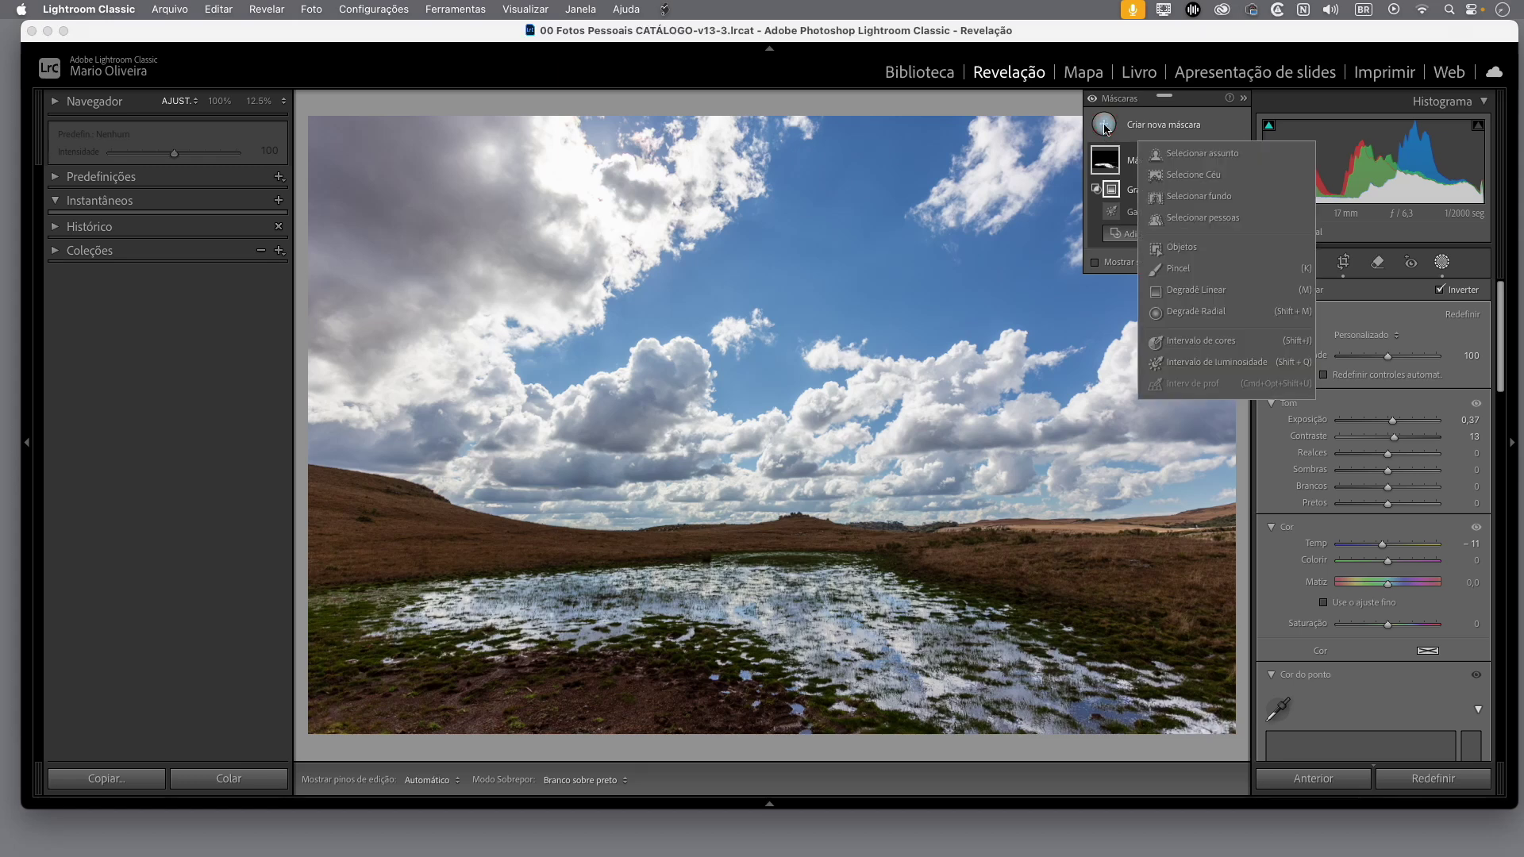
click(1231, 369)
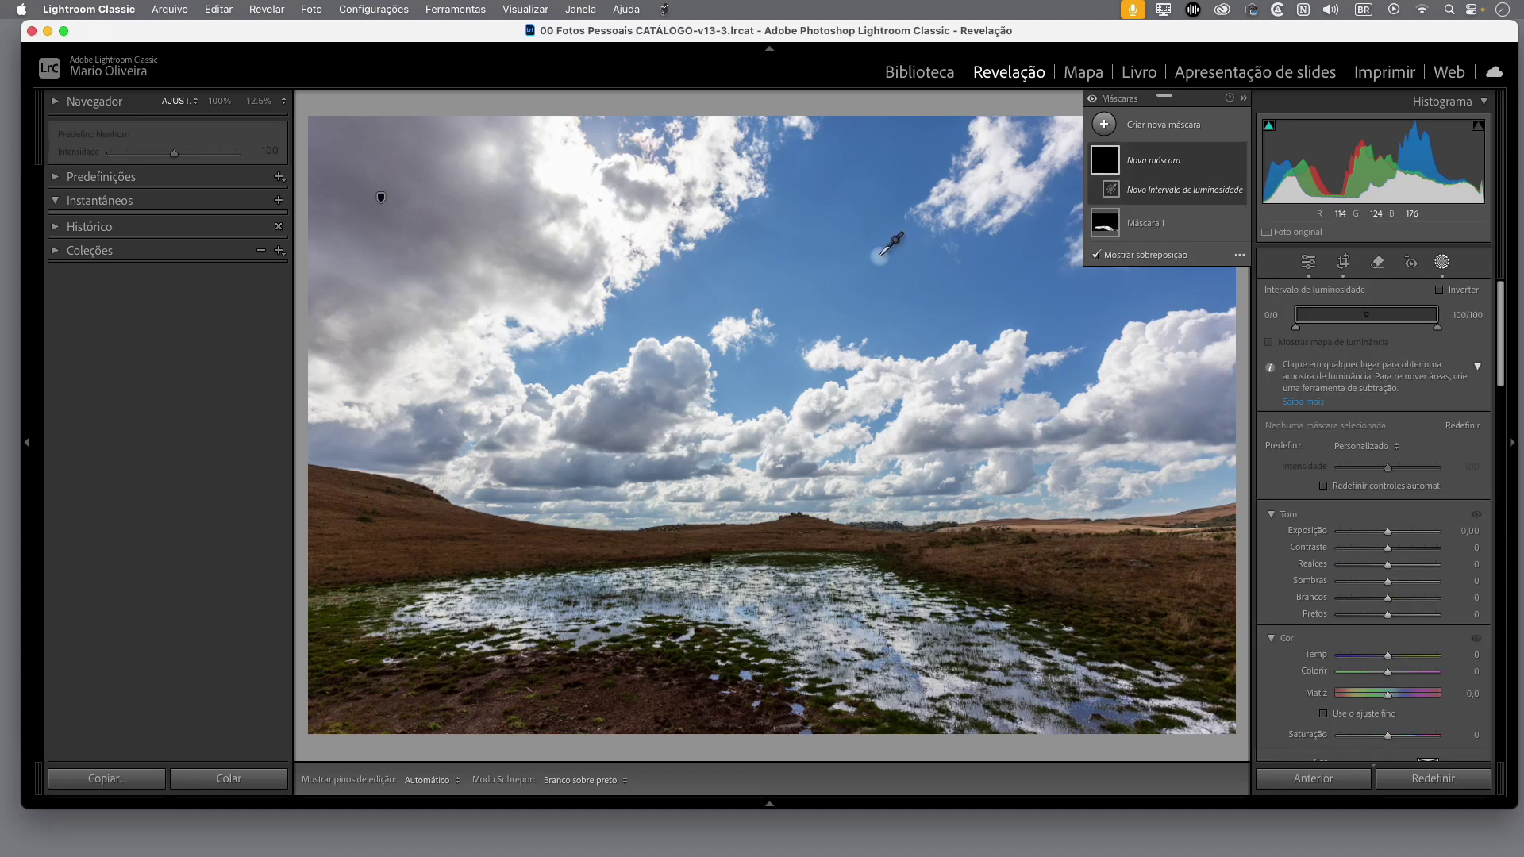
click(585, 186)
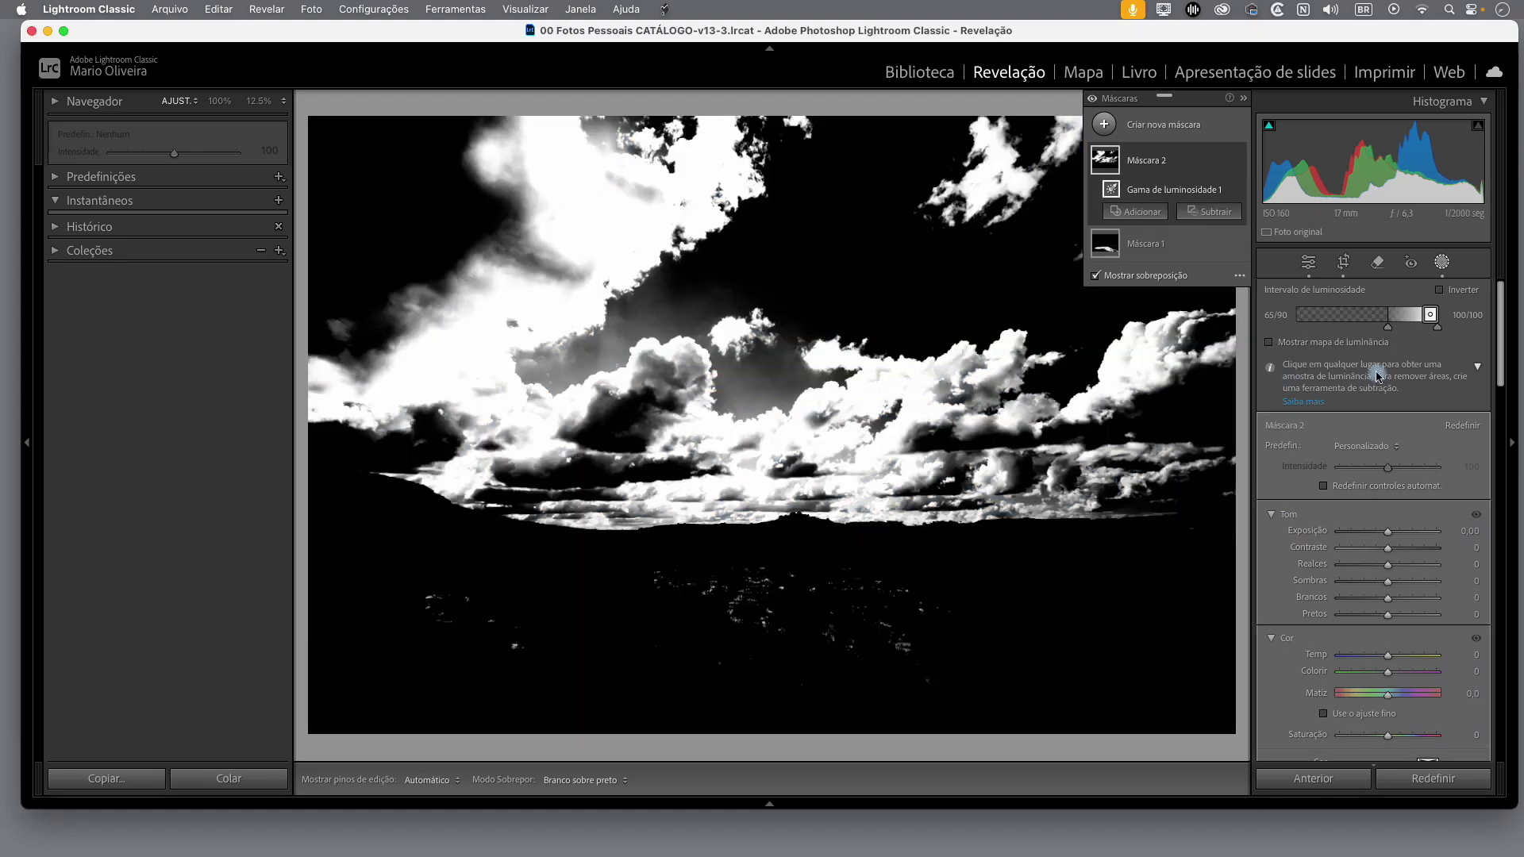
drag(1387, 333, 1417, 318)
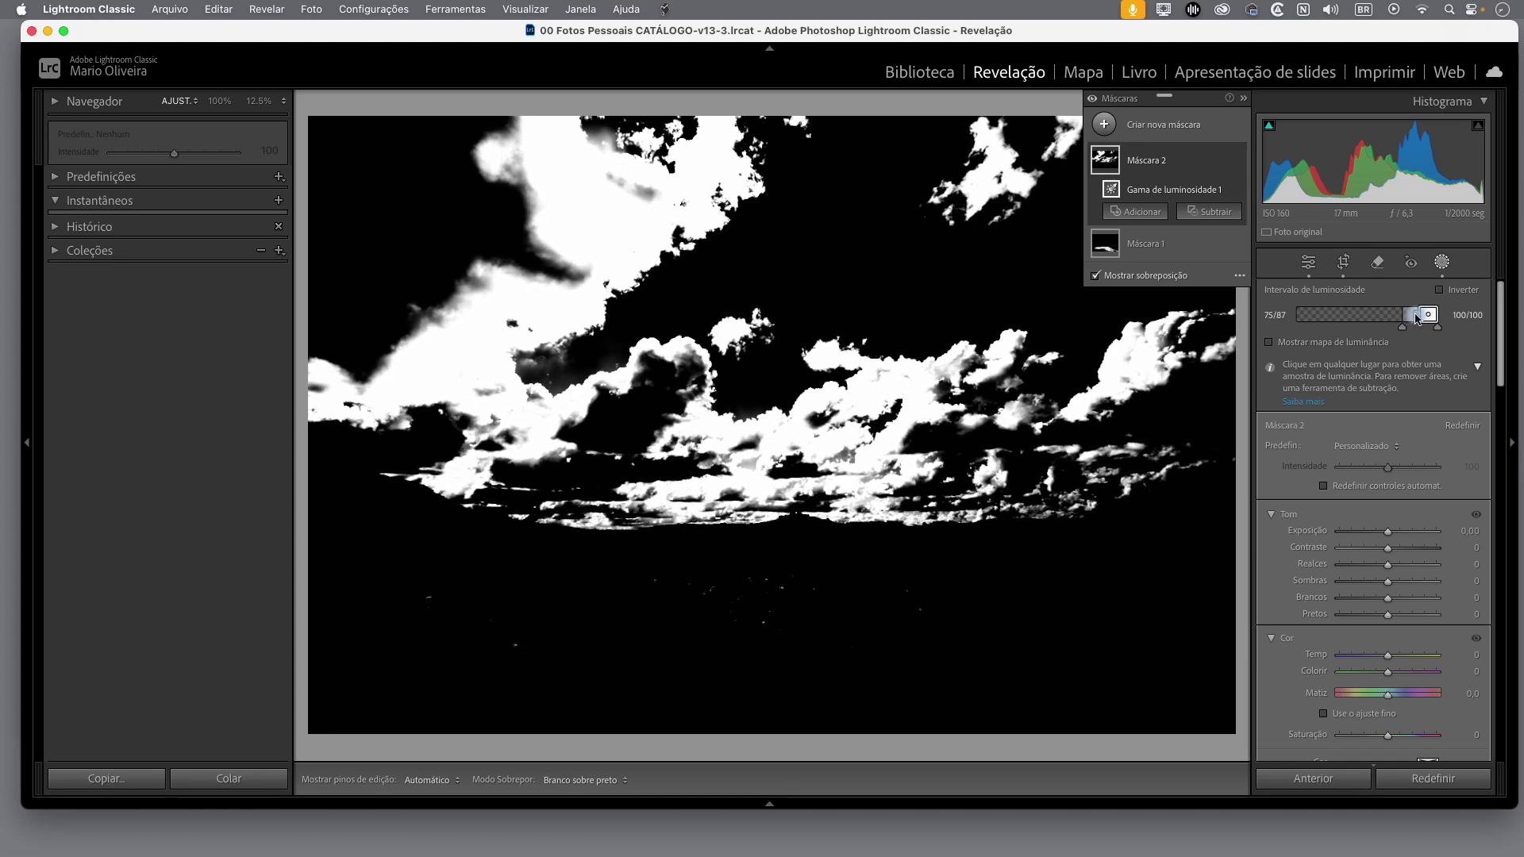
Set the bright-cloud mask's exposure to −0.44, contrast to −29 and temperature to 13, and compare the photo with and without this mask.
drag(1390, 537, 1375, 552)
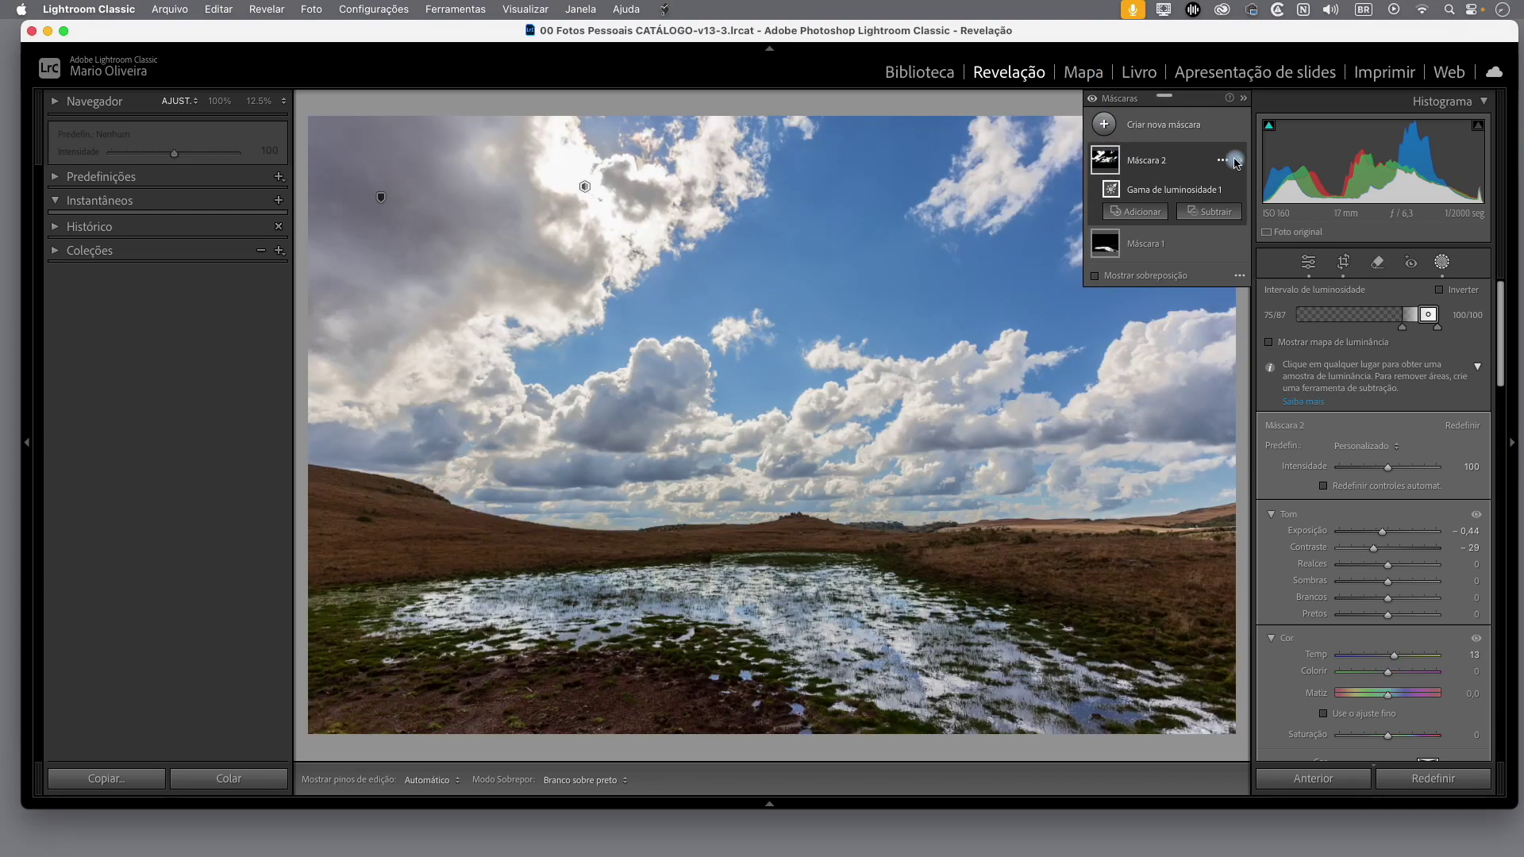
click(1238, 164)
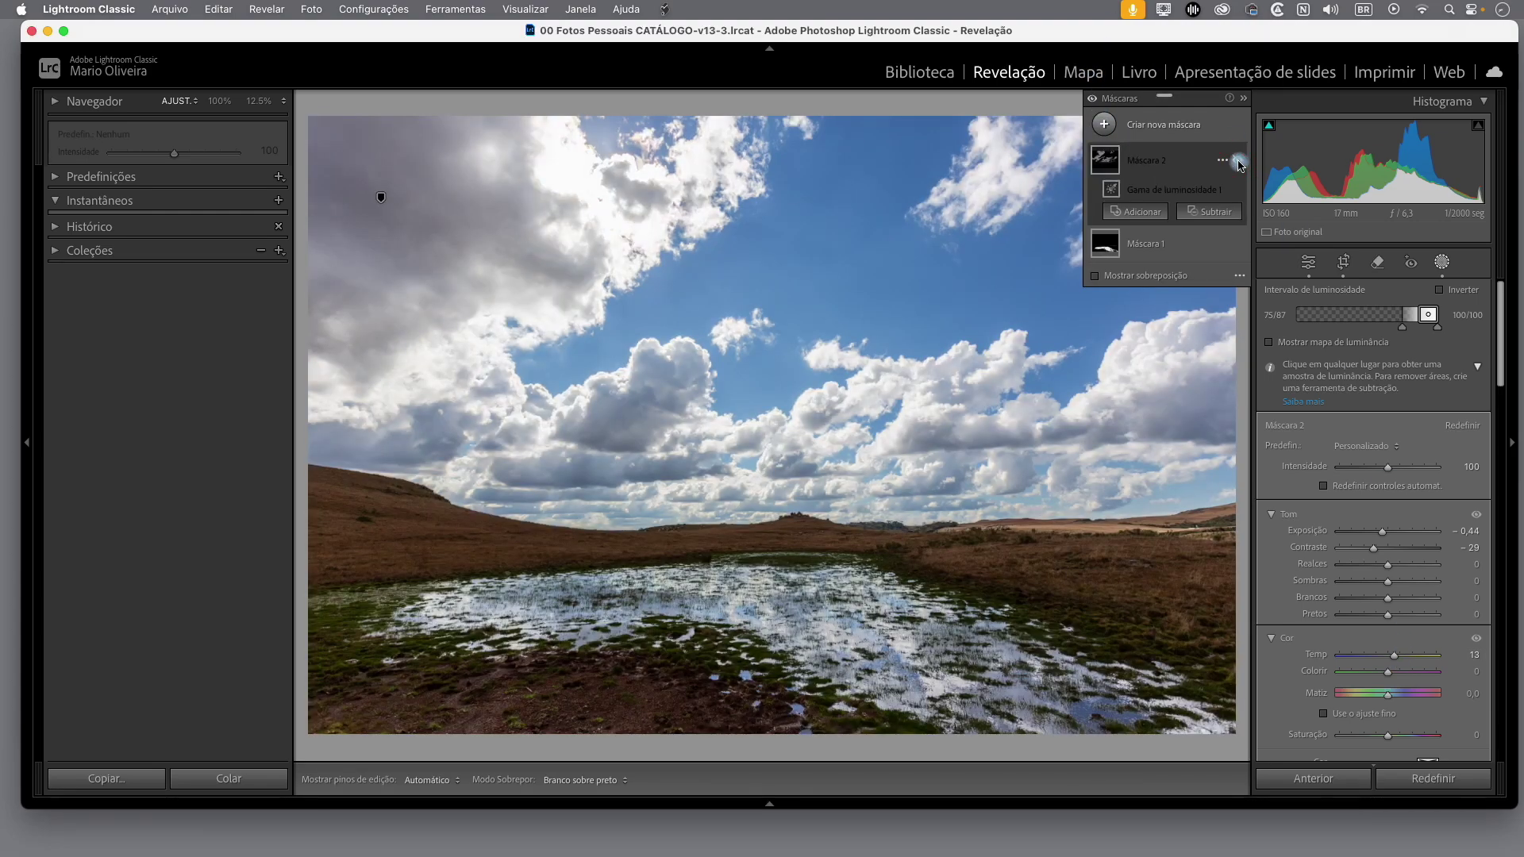
click(1237, 164)
click(1238, 164)
click(1238, 164)
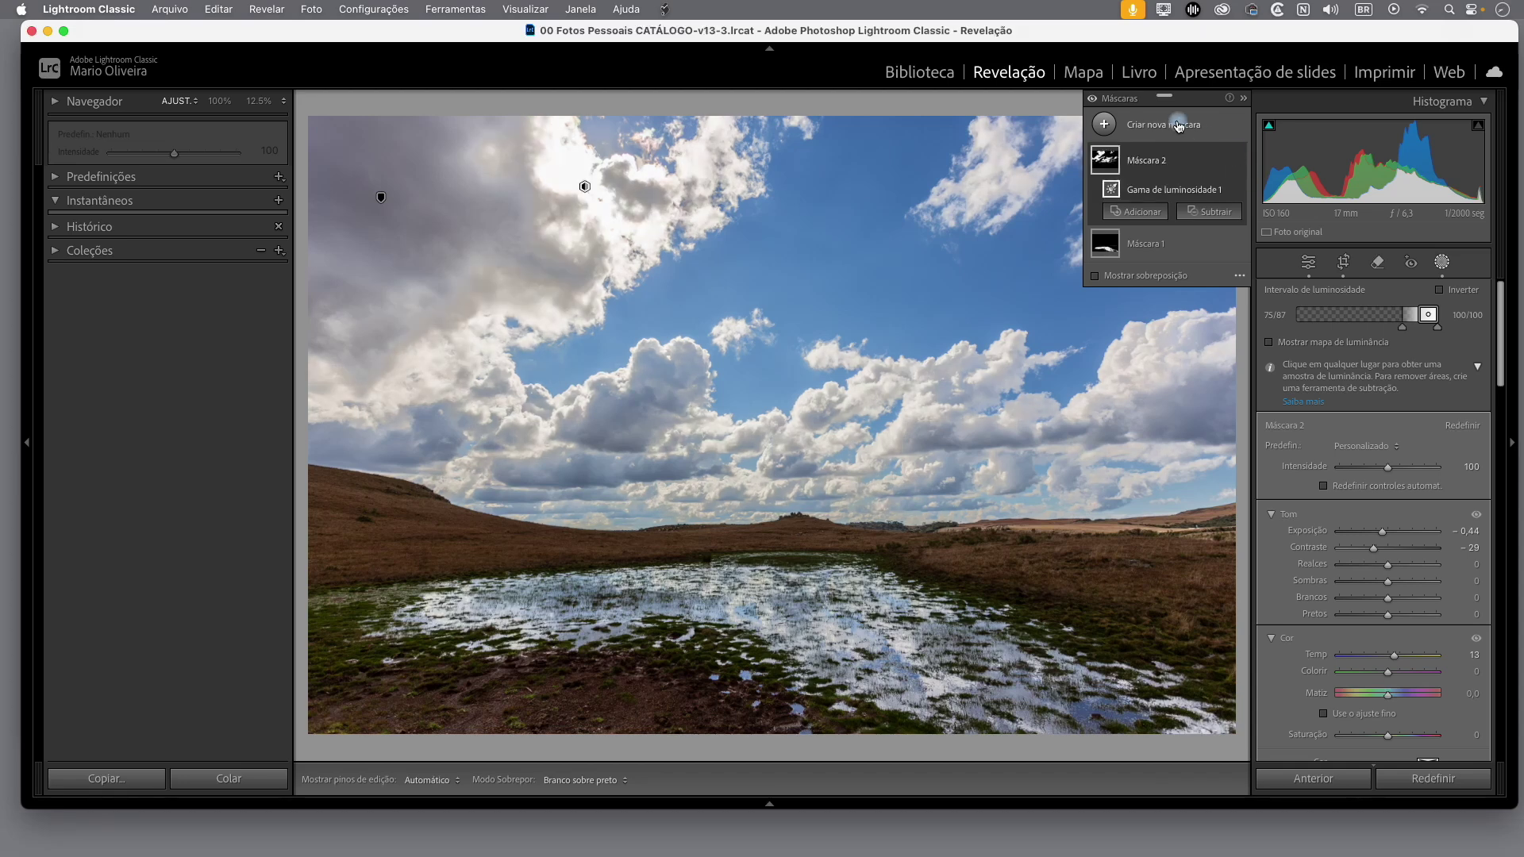
Compare the photo with and without the combined water and cloud mask adjustments.
click(1094, 102)
click(1093, 102)
click(1094, 102)
click(1093, 101)
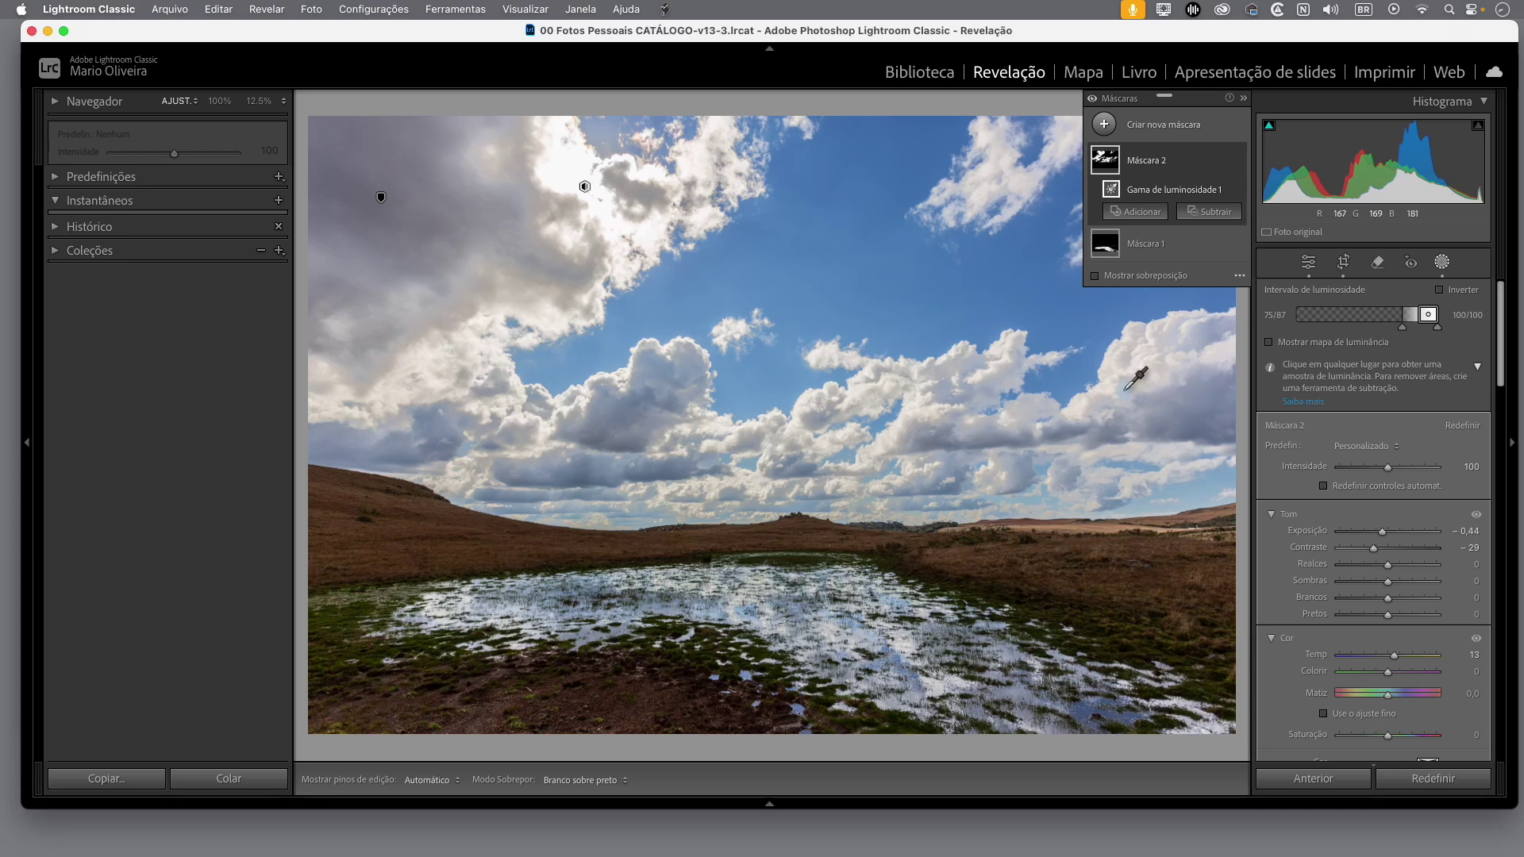
Create a third luminance range mask by sampling the dark grass beside the marsh, and narrow its bright end to 13/25.
click(1106, 130)
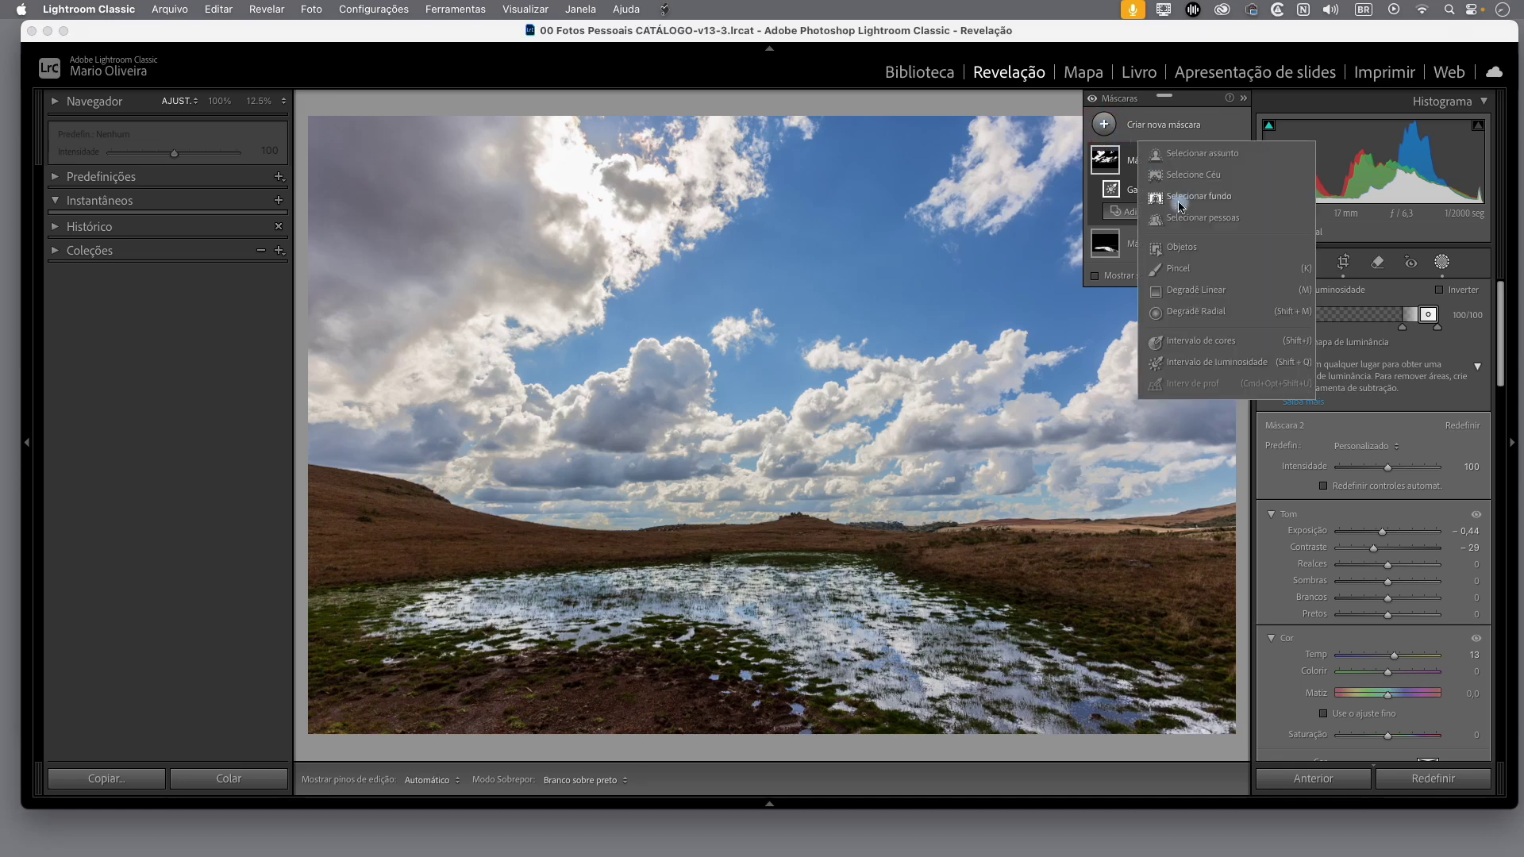
click(1232, 366)
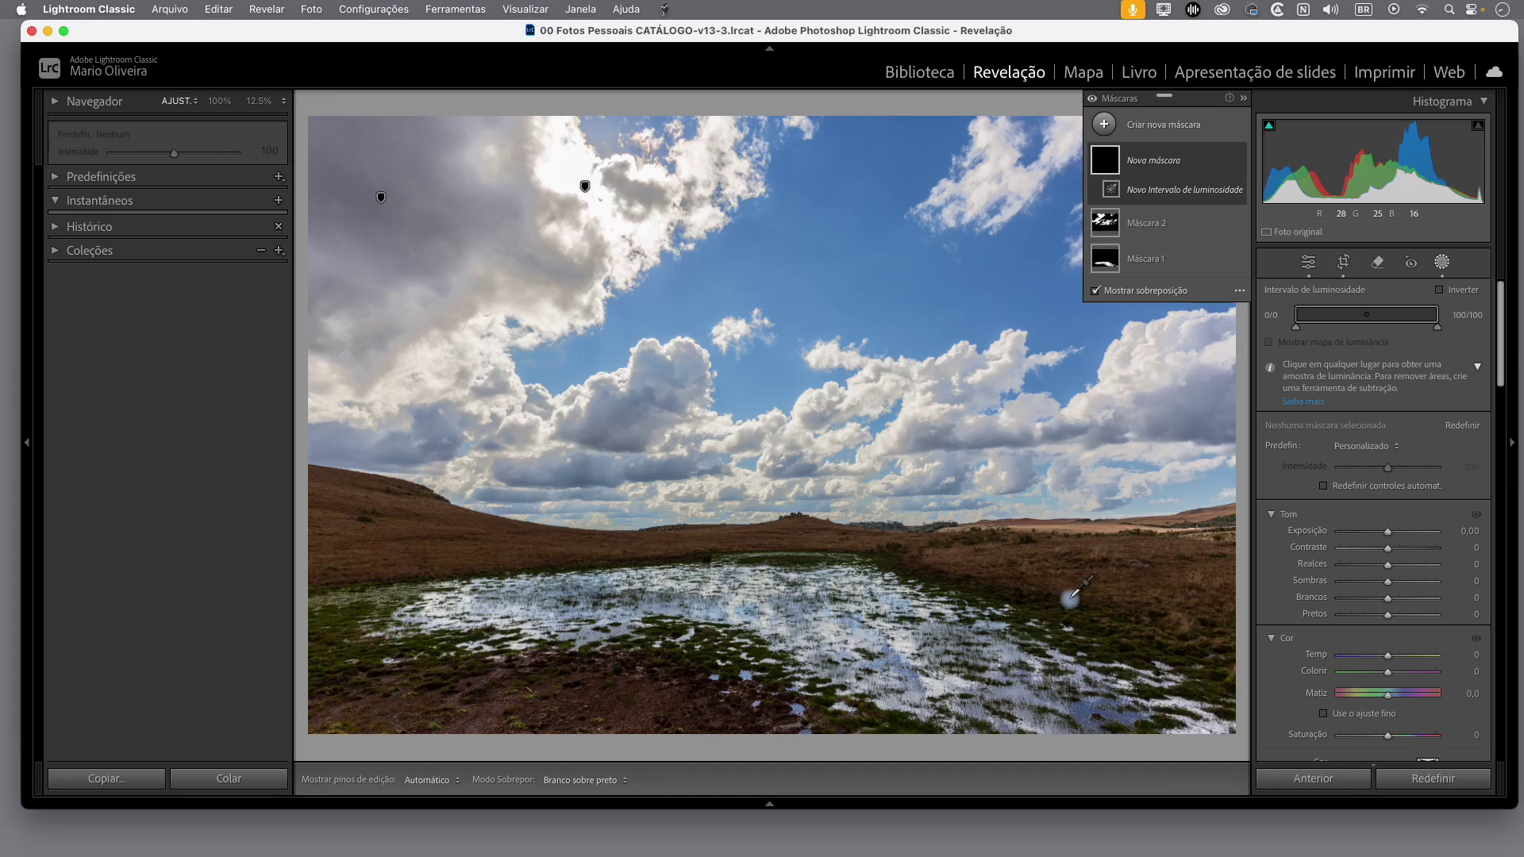
click(1069, 598)
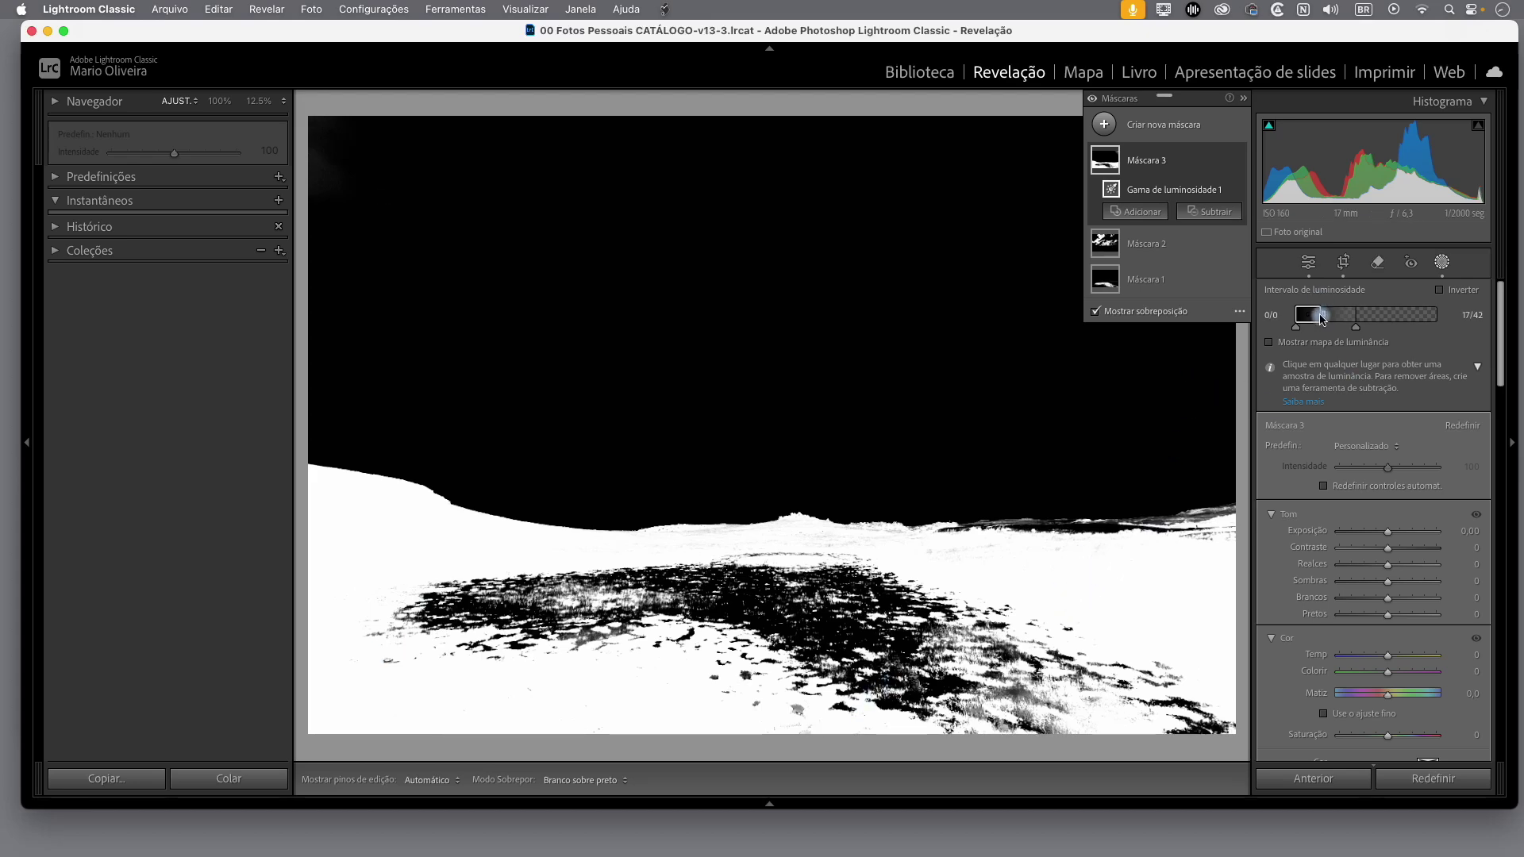
mouse_move(1323, 317)
mouse_down()
mouse_move(1346, 321)
mouse_move(1310, 317)
mouse_move(1339, 332)
mouse_up()
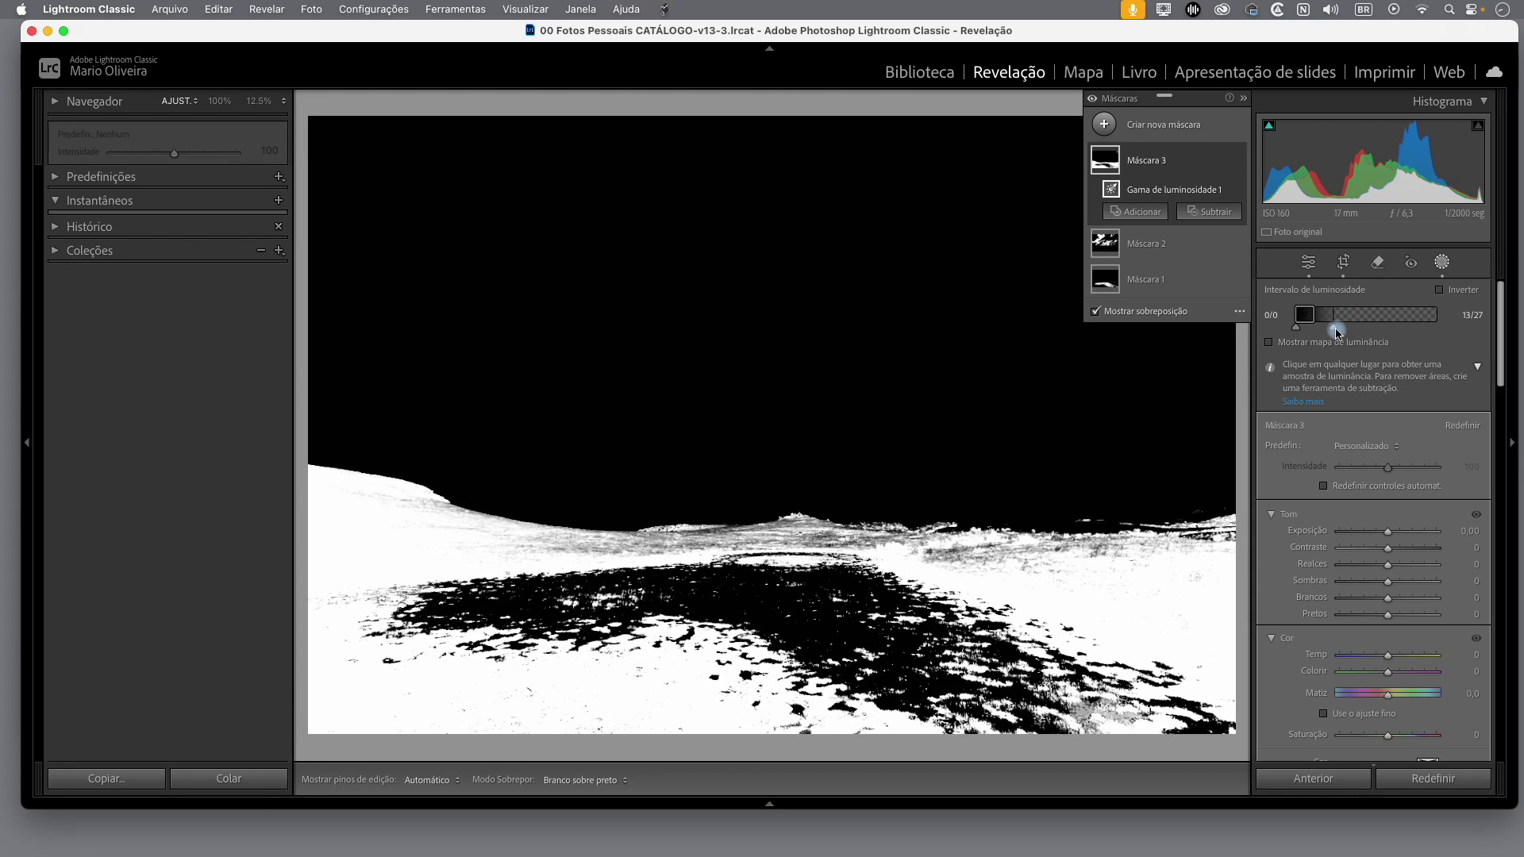
drag(1338, 333, 1331, 328)
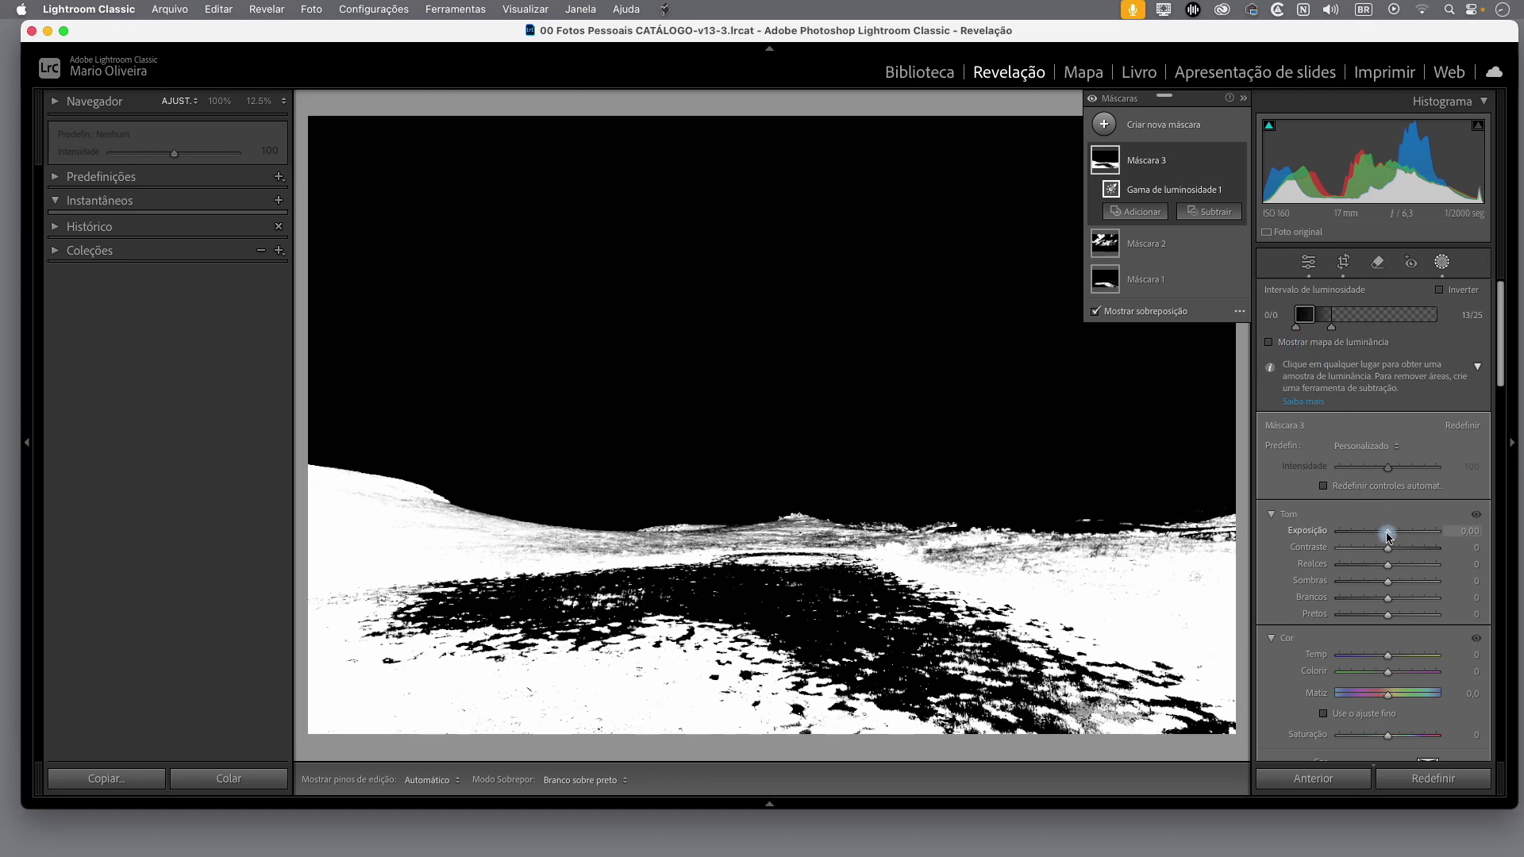
Set the dark-ground mask's shadows to 47, blacks to 4, exposure to −0.13, temperature to 9 and tint to 8, checking its effect.
click(1391, 586)
mouse_move(1391, 585)
mouse_down()
mouse_move(1440, 593)
mouse_move(1409, 591)
mouse_move(1394, 616)
mouse_up()
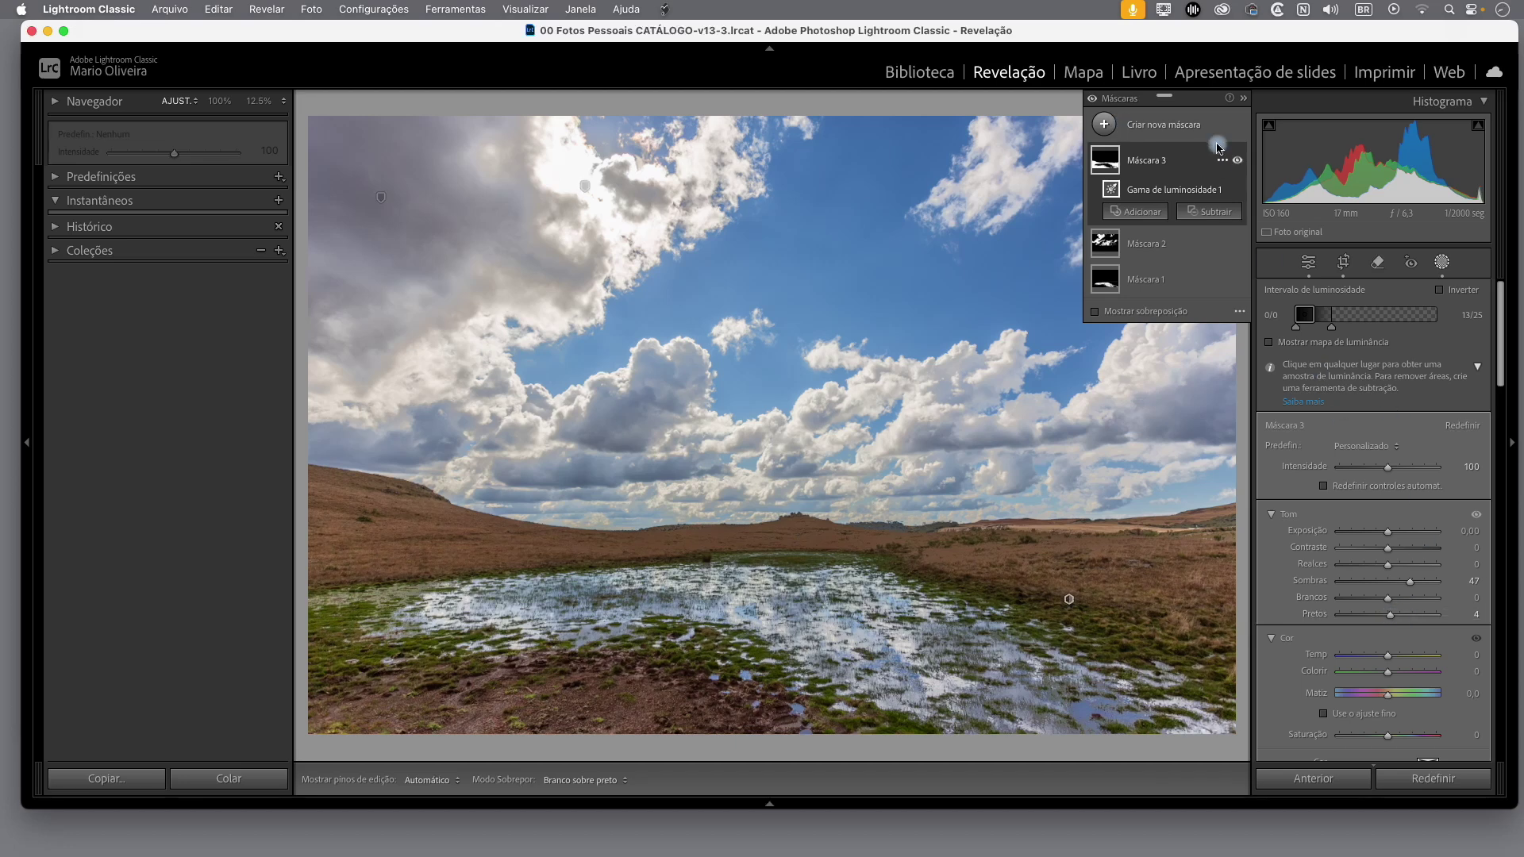
click(1238, 163)
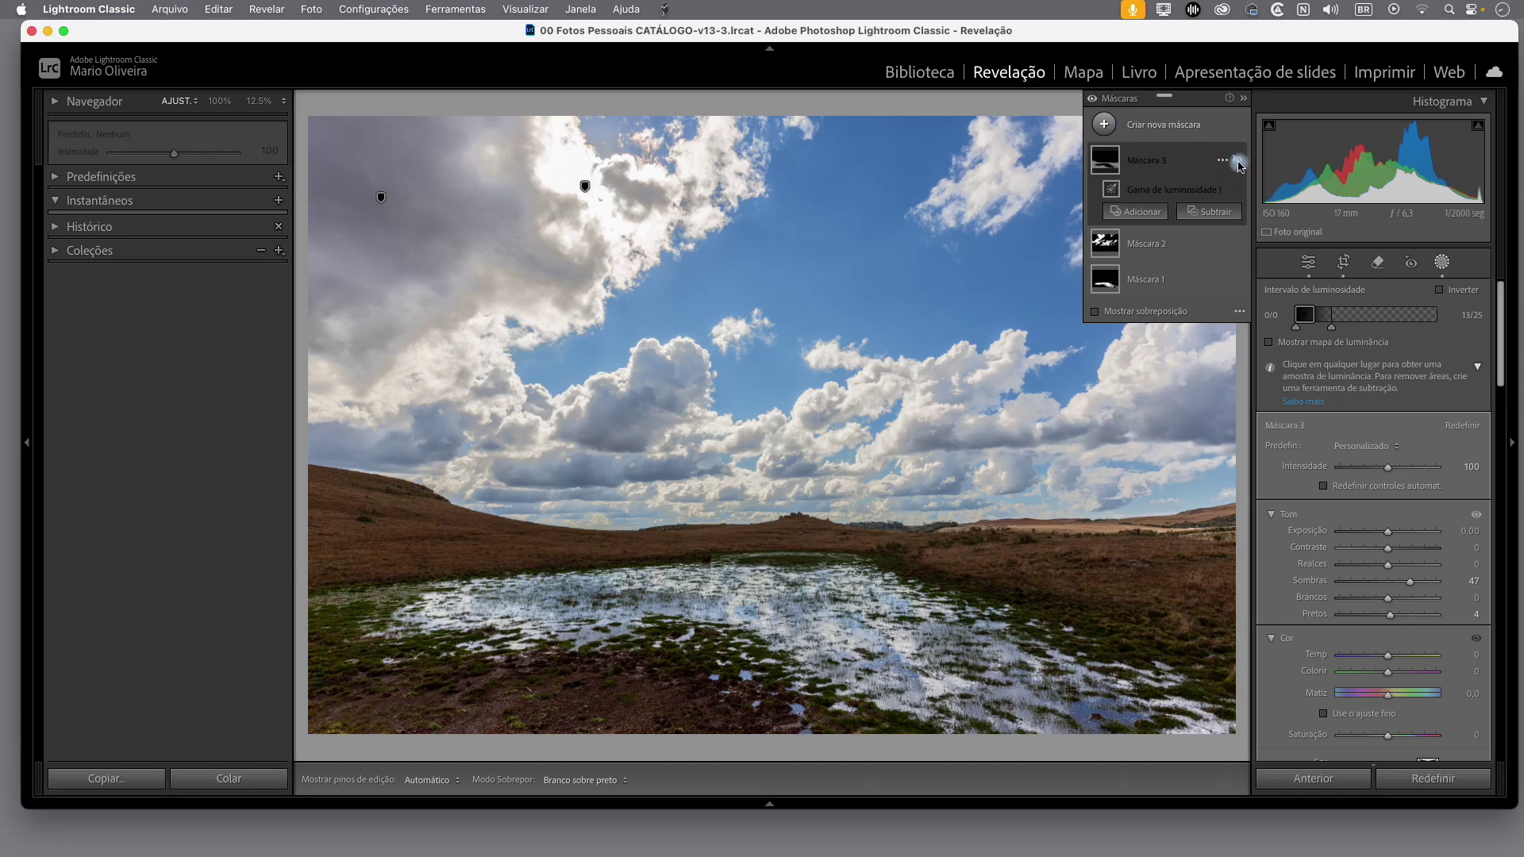
click(1239, 164)
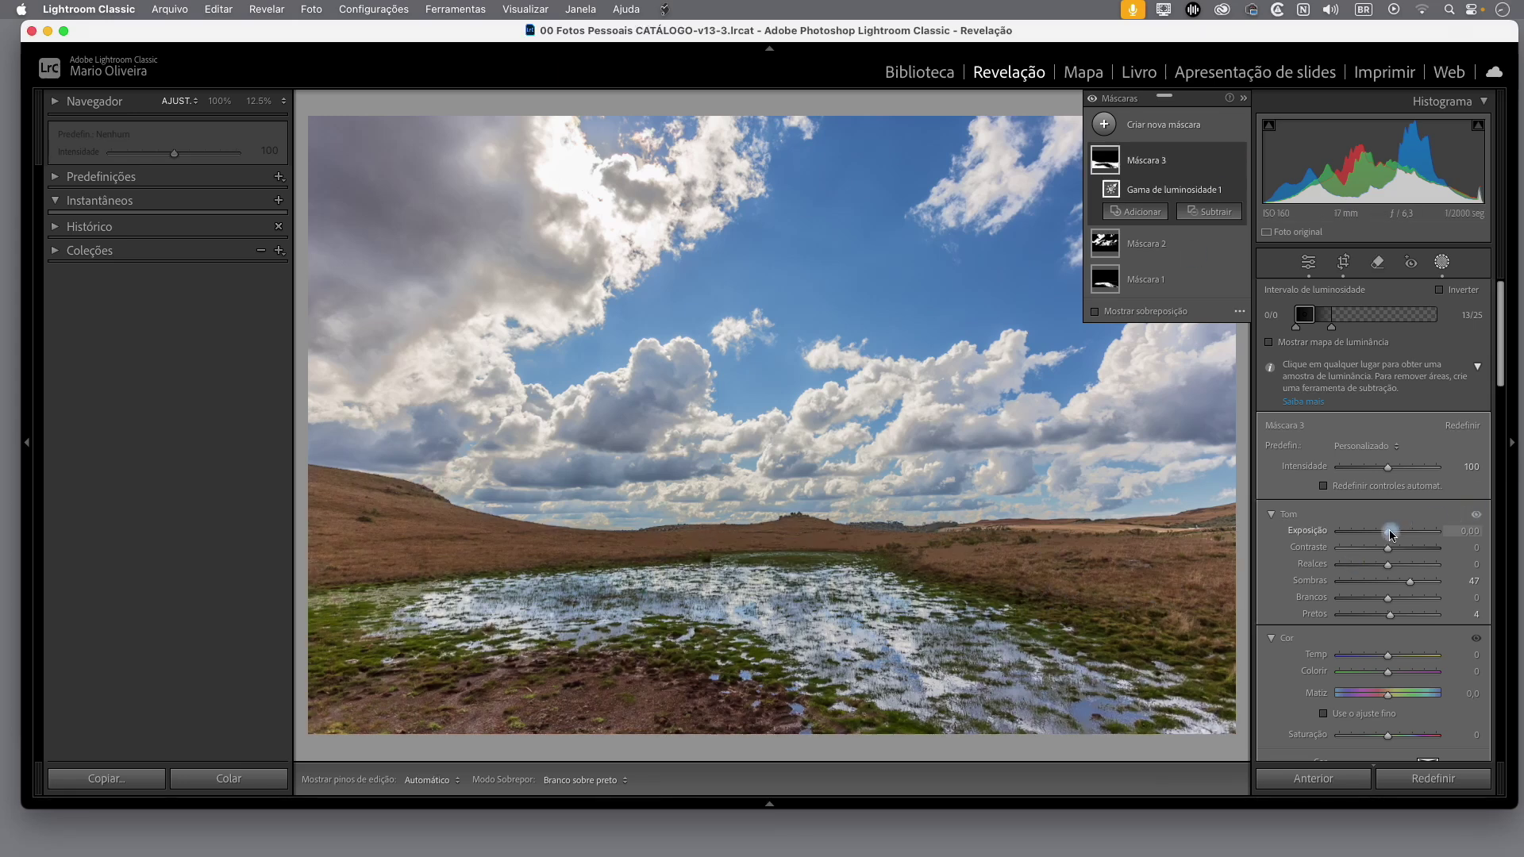
drag(1390, 536, 1388, 537)
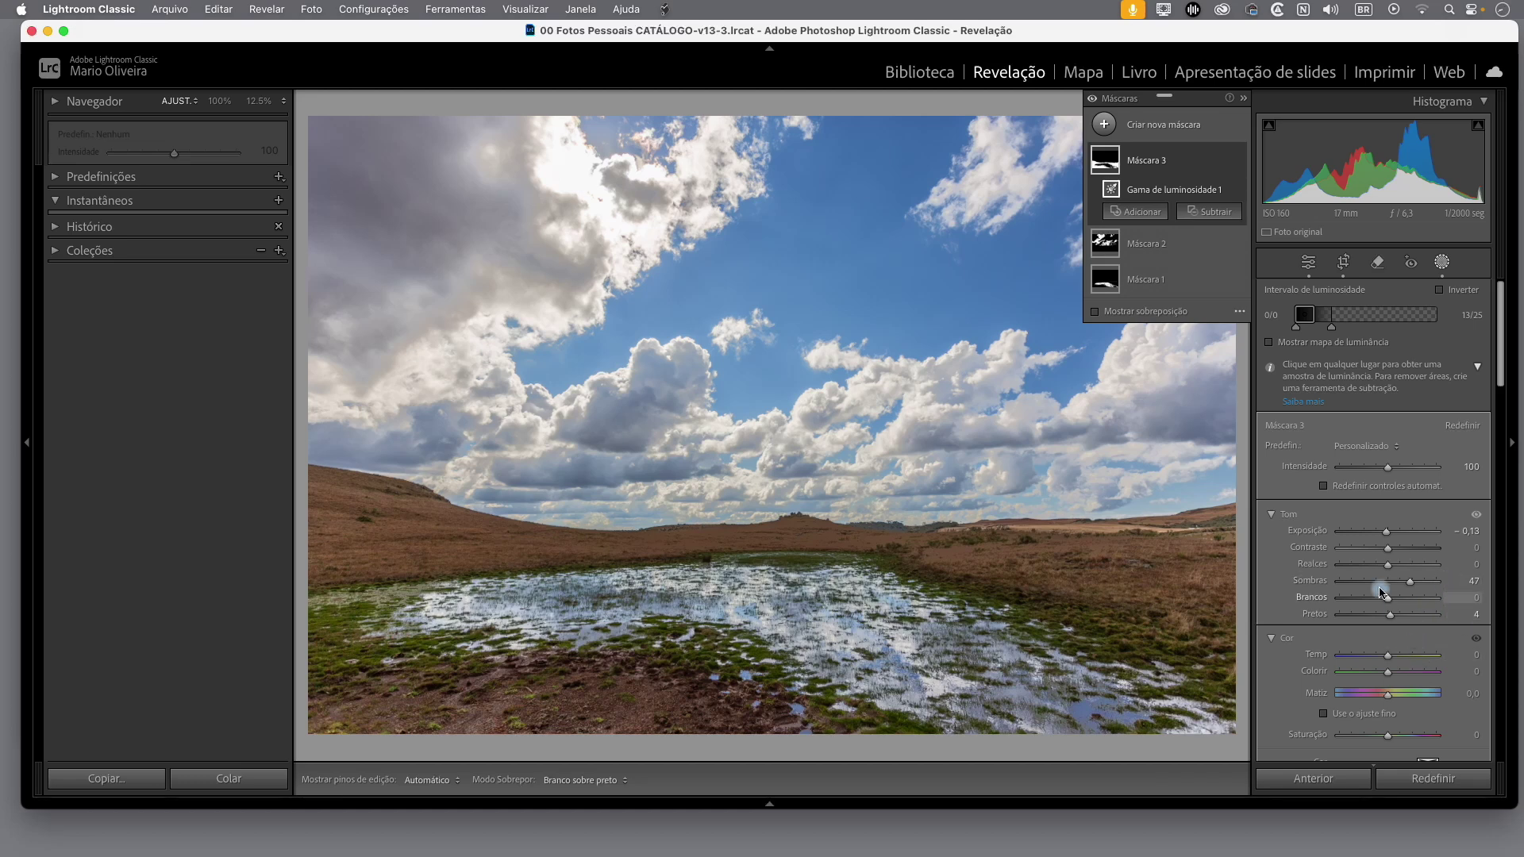
scroll(1438, 645, down, 1)
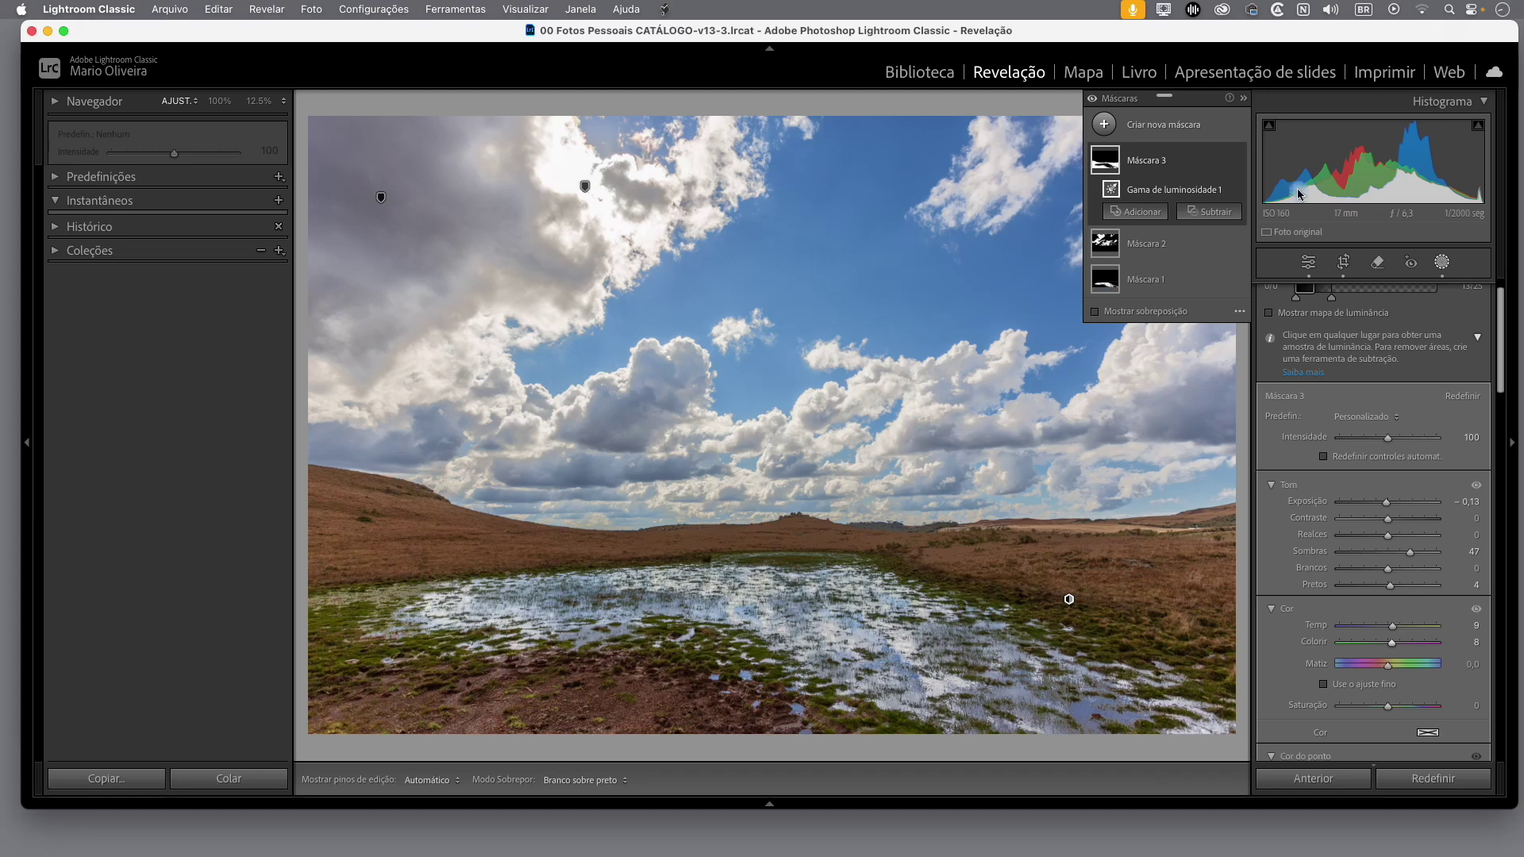
Add a new linear gradient mask over the sky, running from the photo's top edge down to just above the horizon.
click(1107, 125)
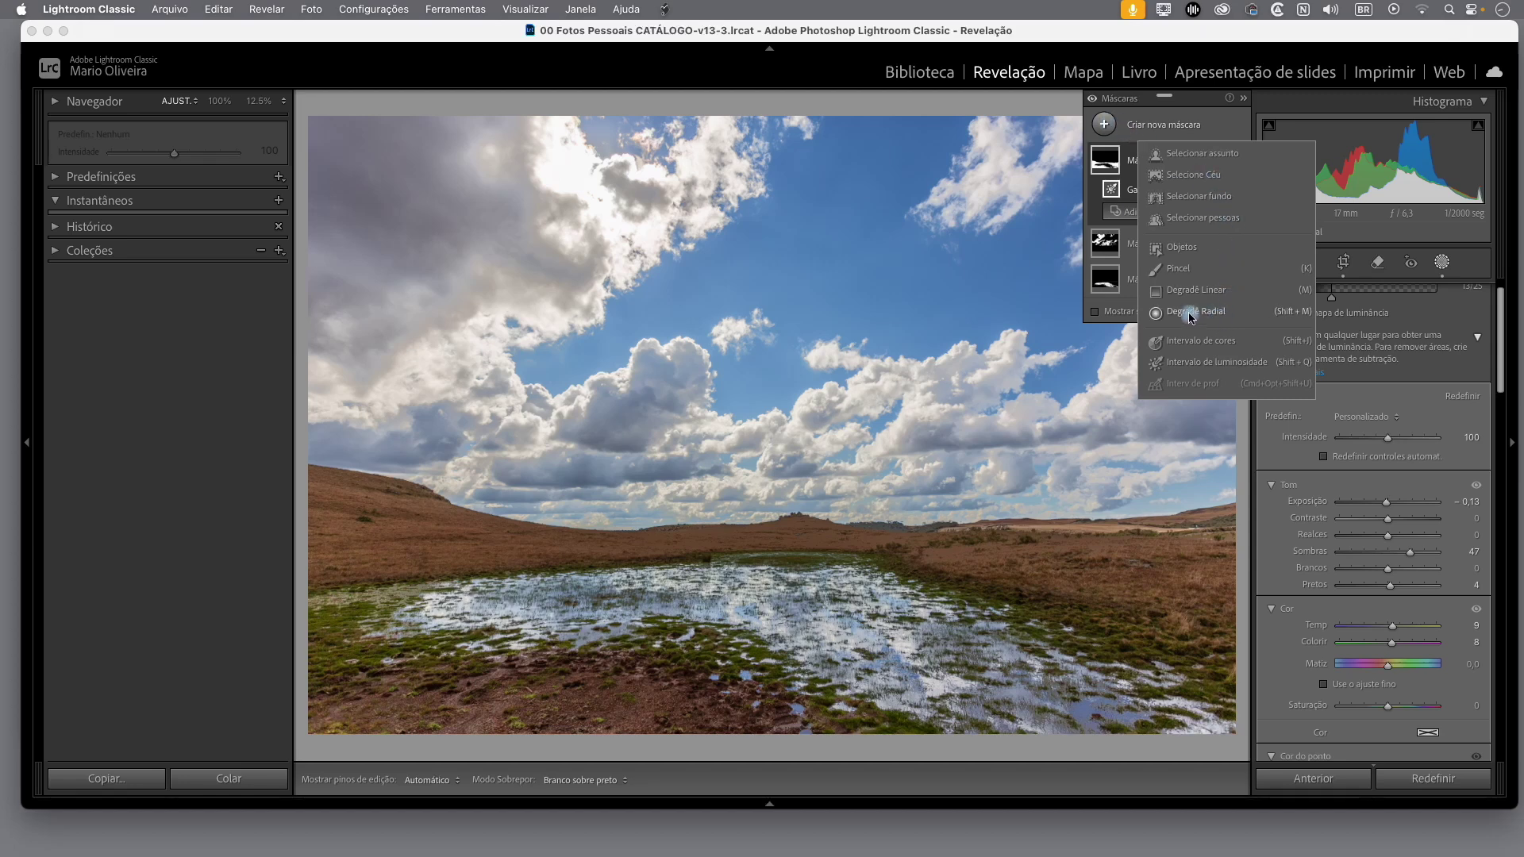
click(1203, 295)
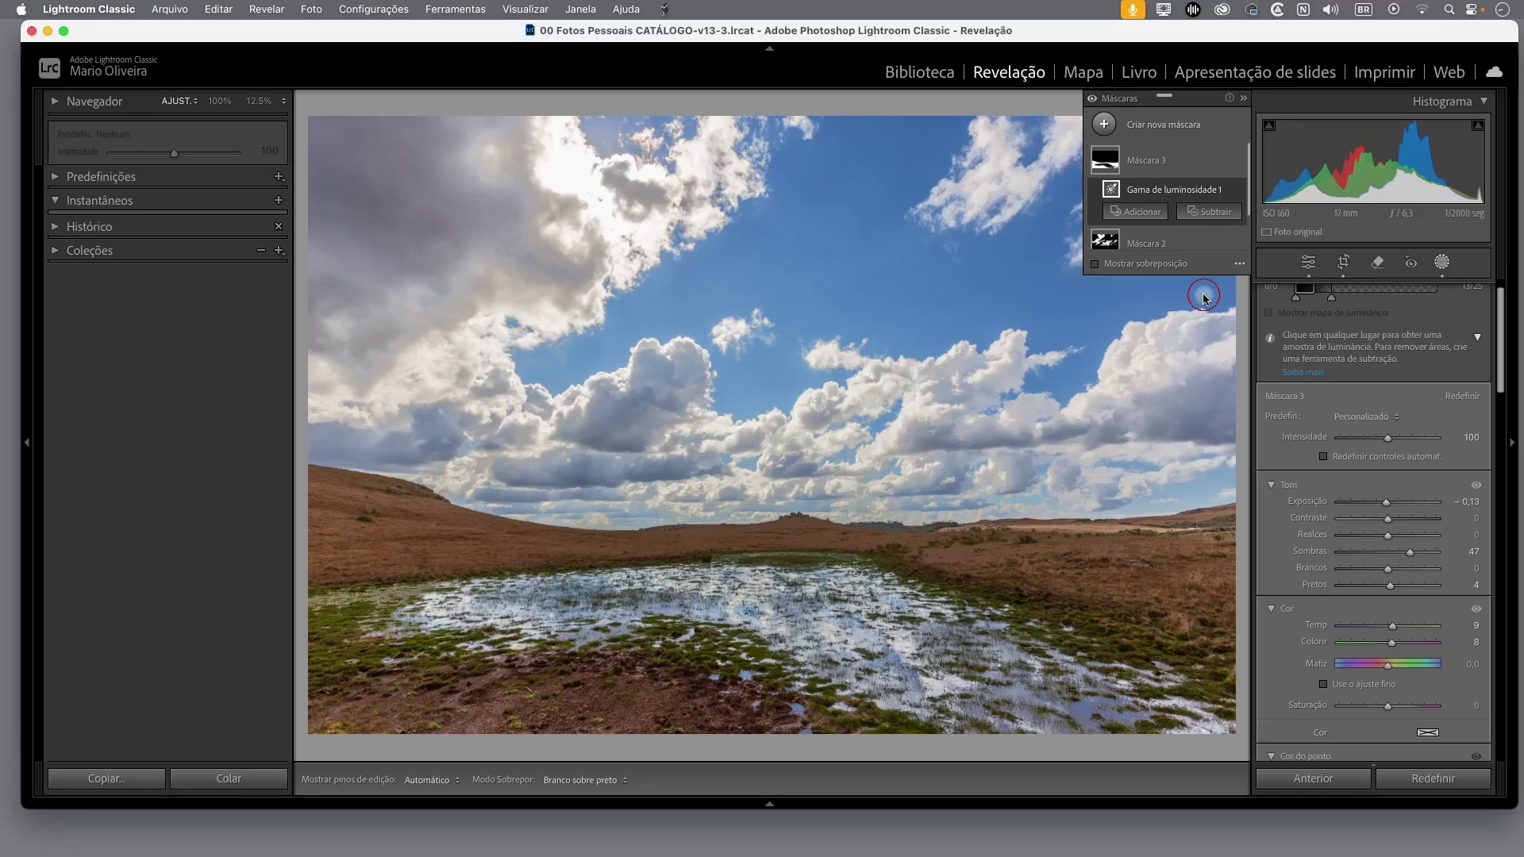
drag(800, 114, 803, 489)
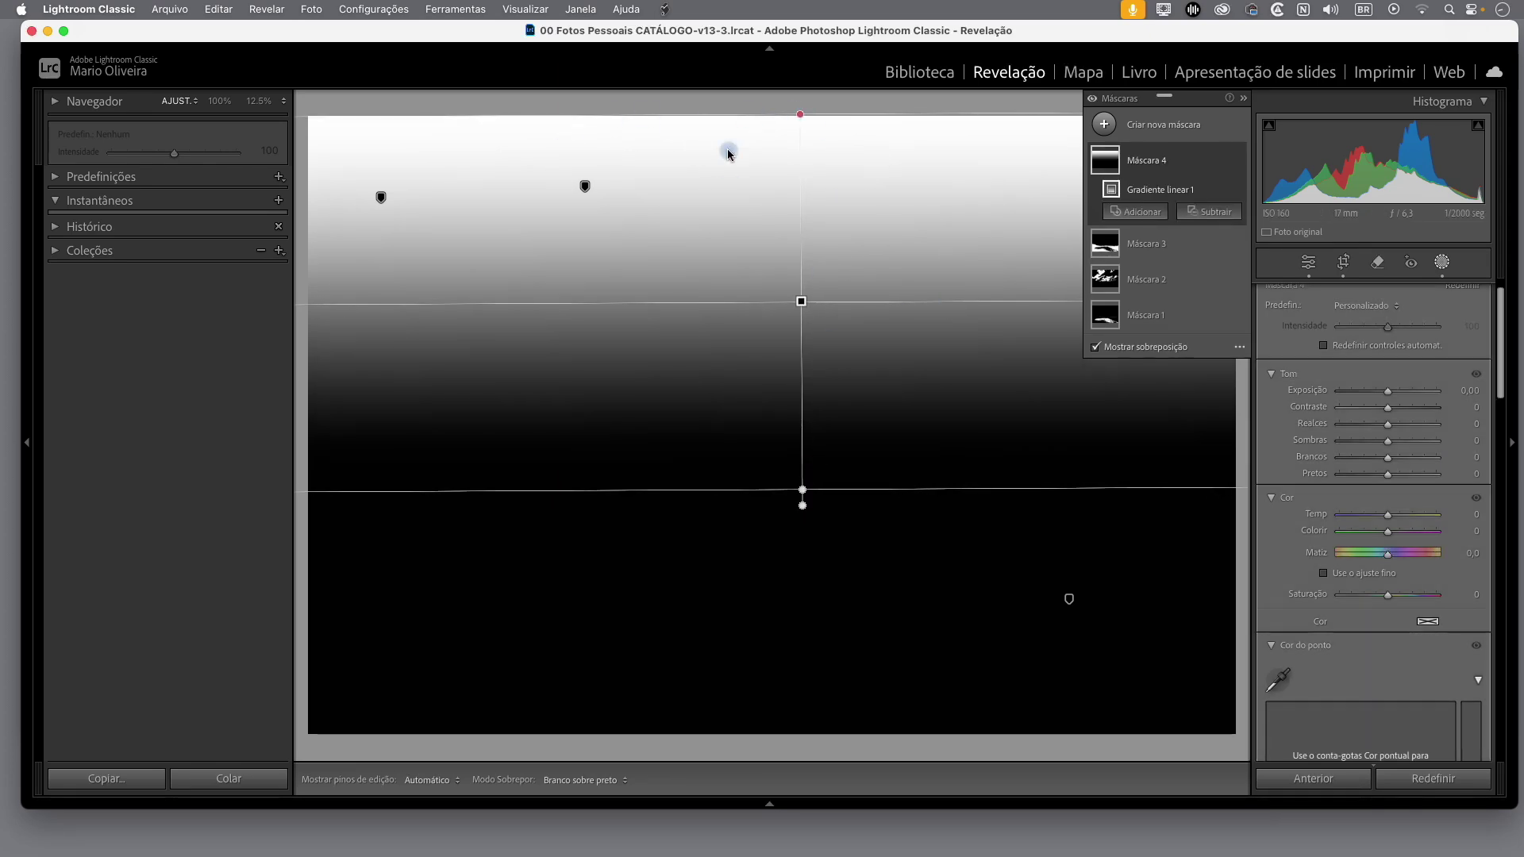
Set the sky gradient's exposure to −0.44, highlights to −25 and whites to −31, and compare the photo with and without it.
drag(1387, 397, 1380, 396)
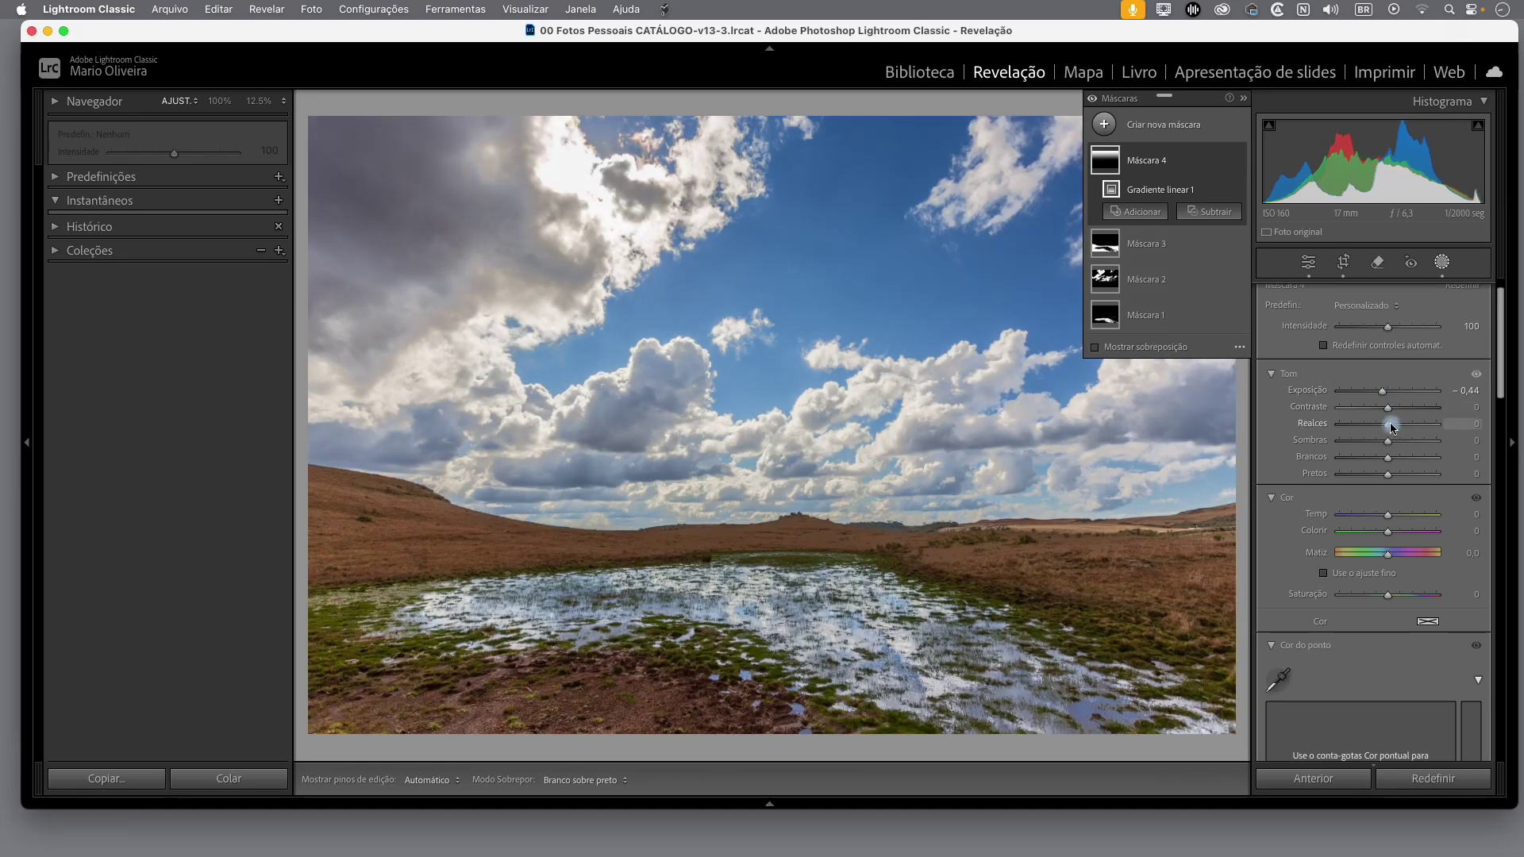
drag(1389, 430, 1368, 461)
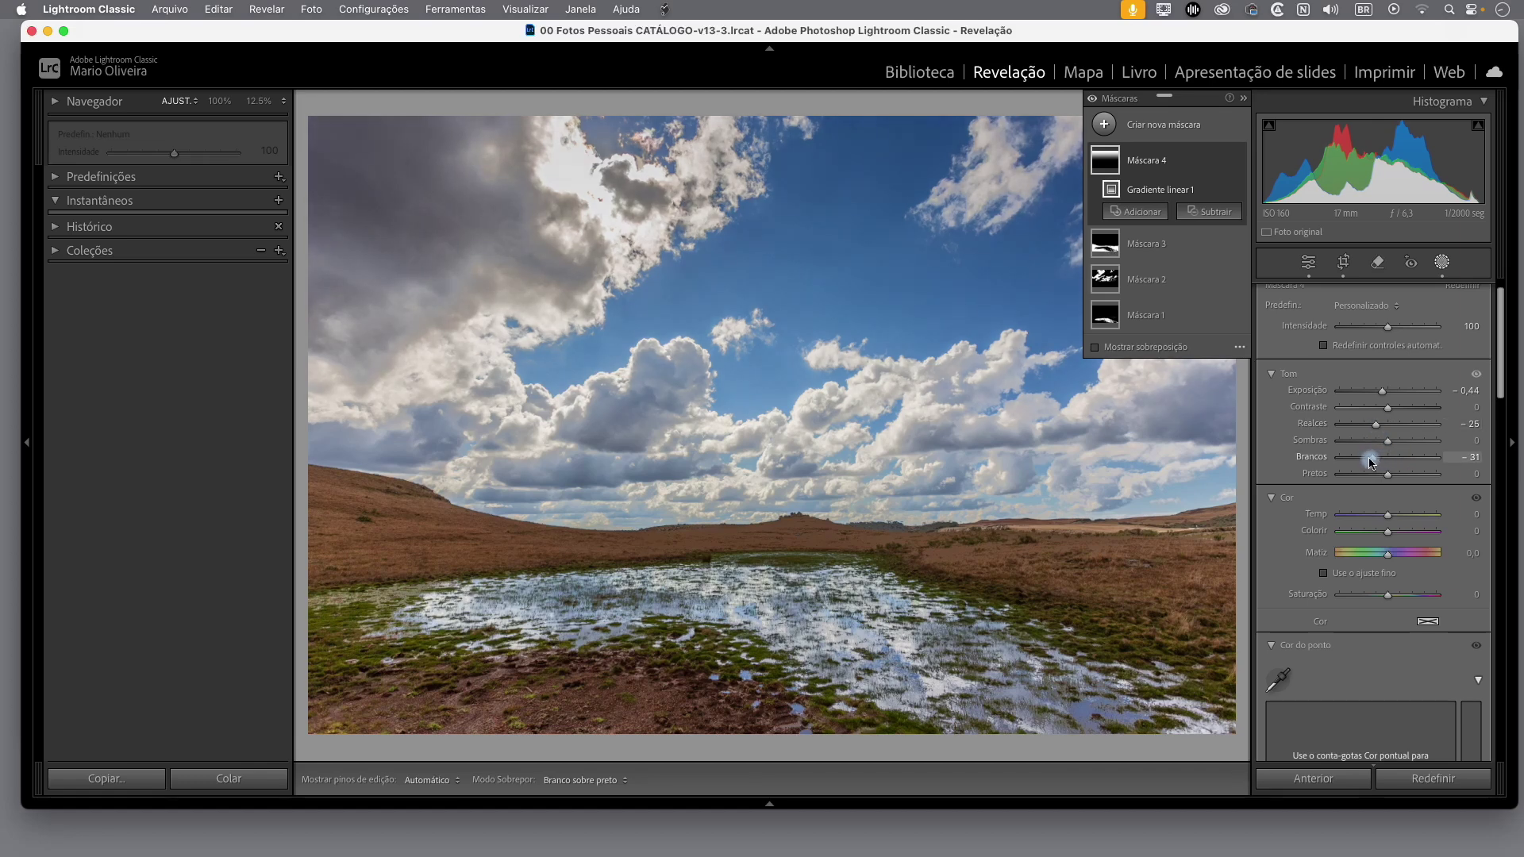
click(1241, 164)
click(1240, 164)
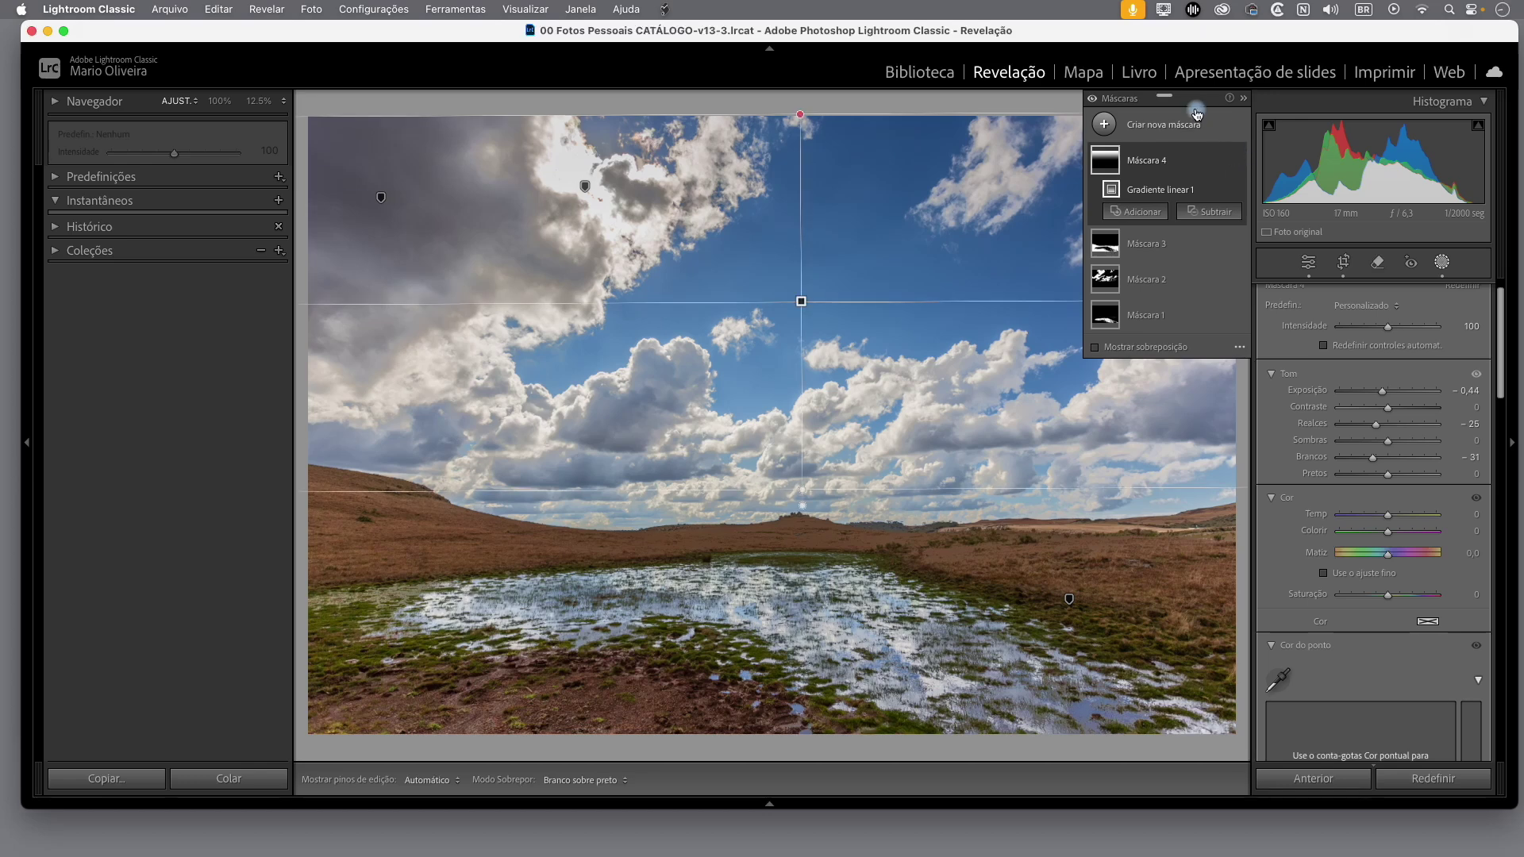
Compare the photo with and without all four masks applied.
click(1093, 101)
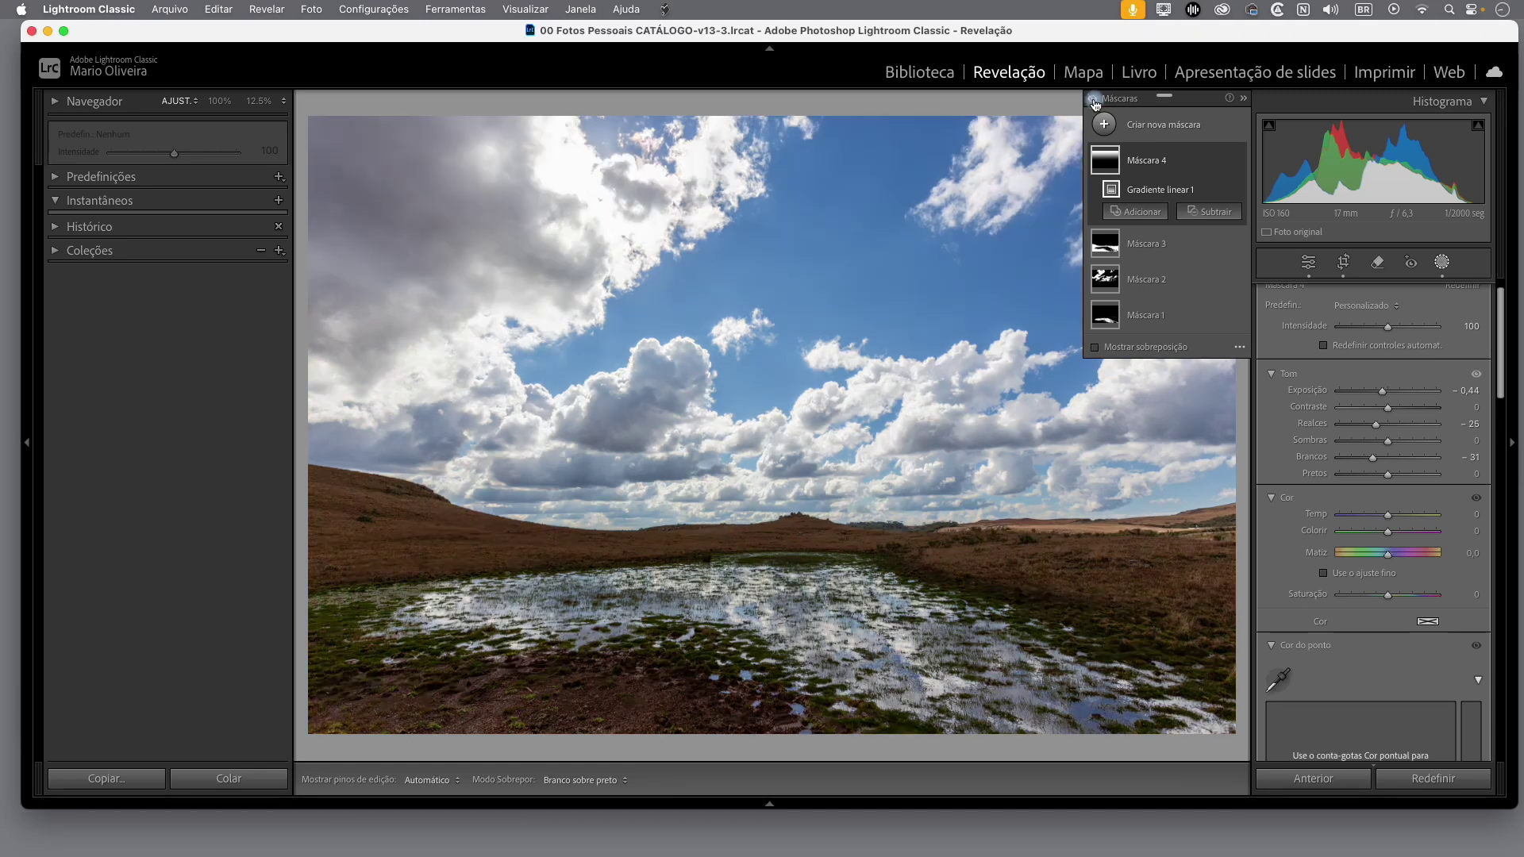
click(1093, 101)
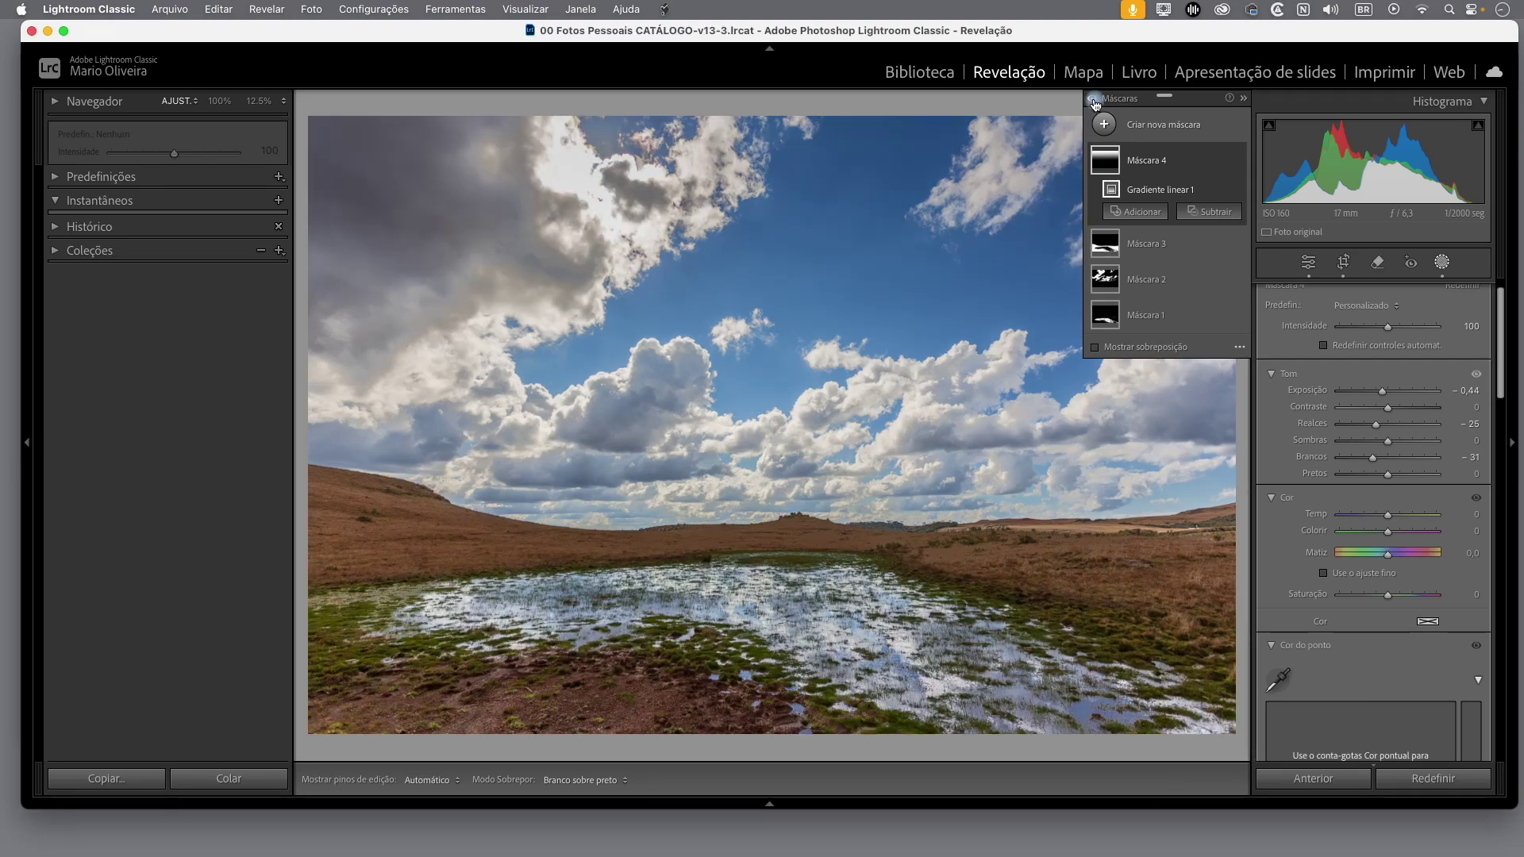
click(1093, 102)
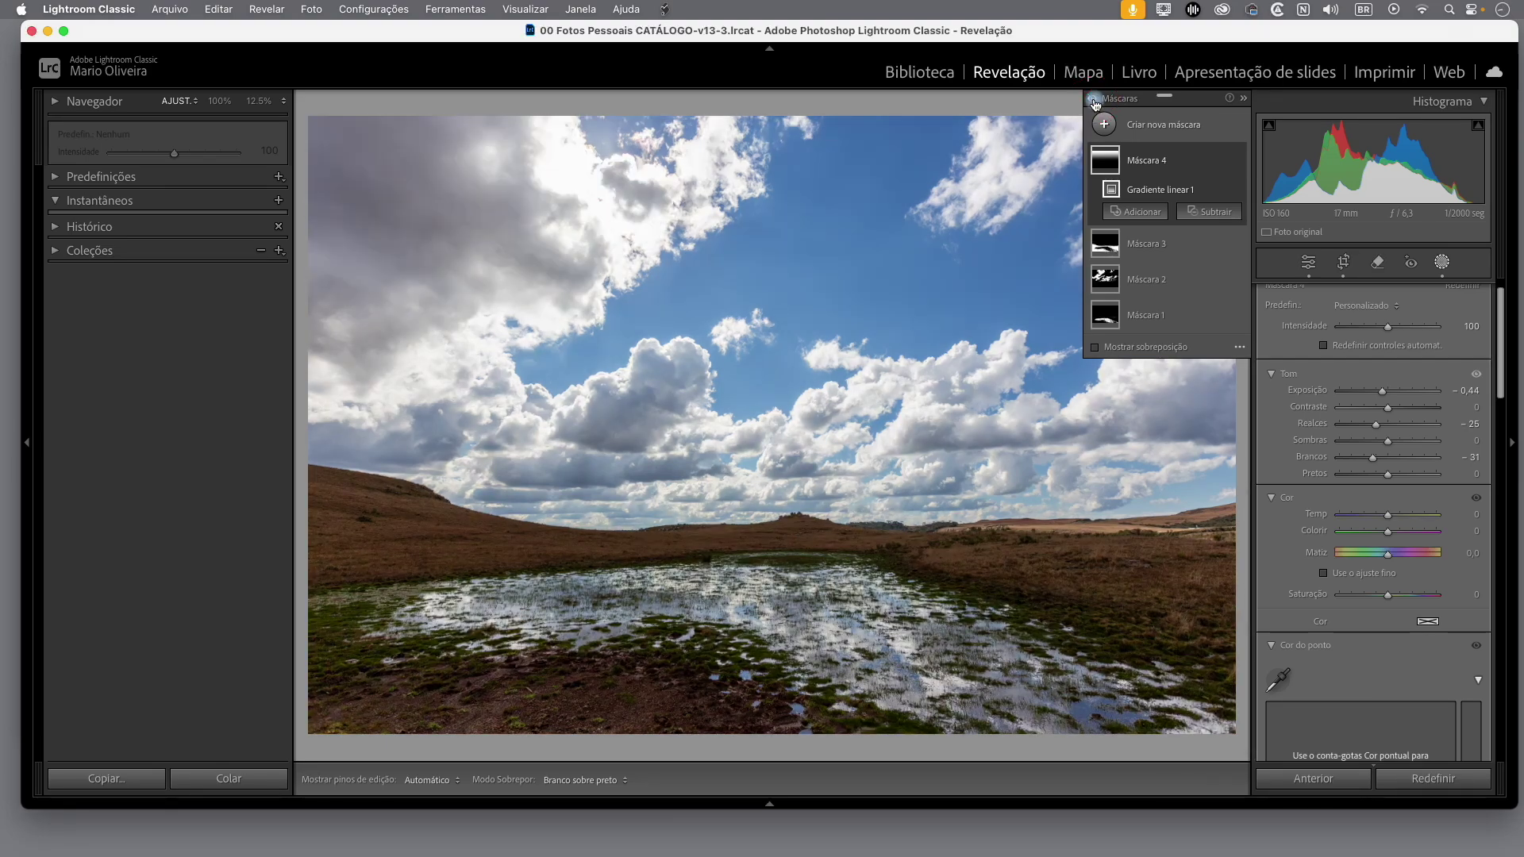
click(1095, 104)
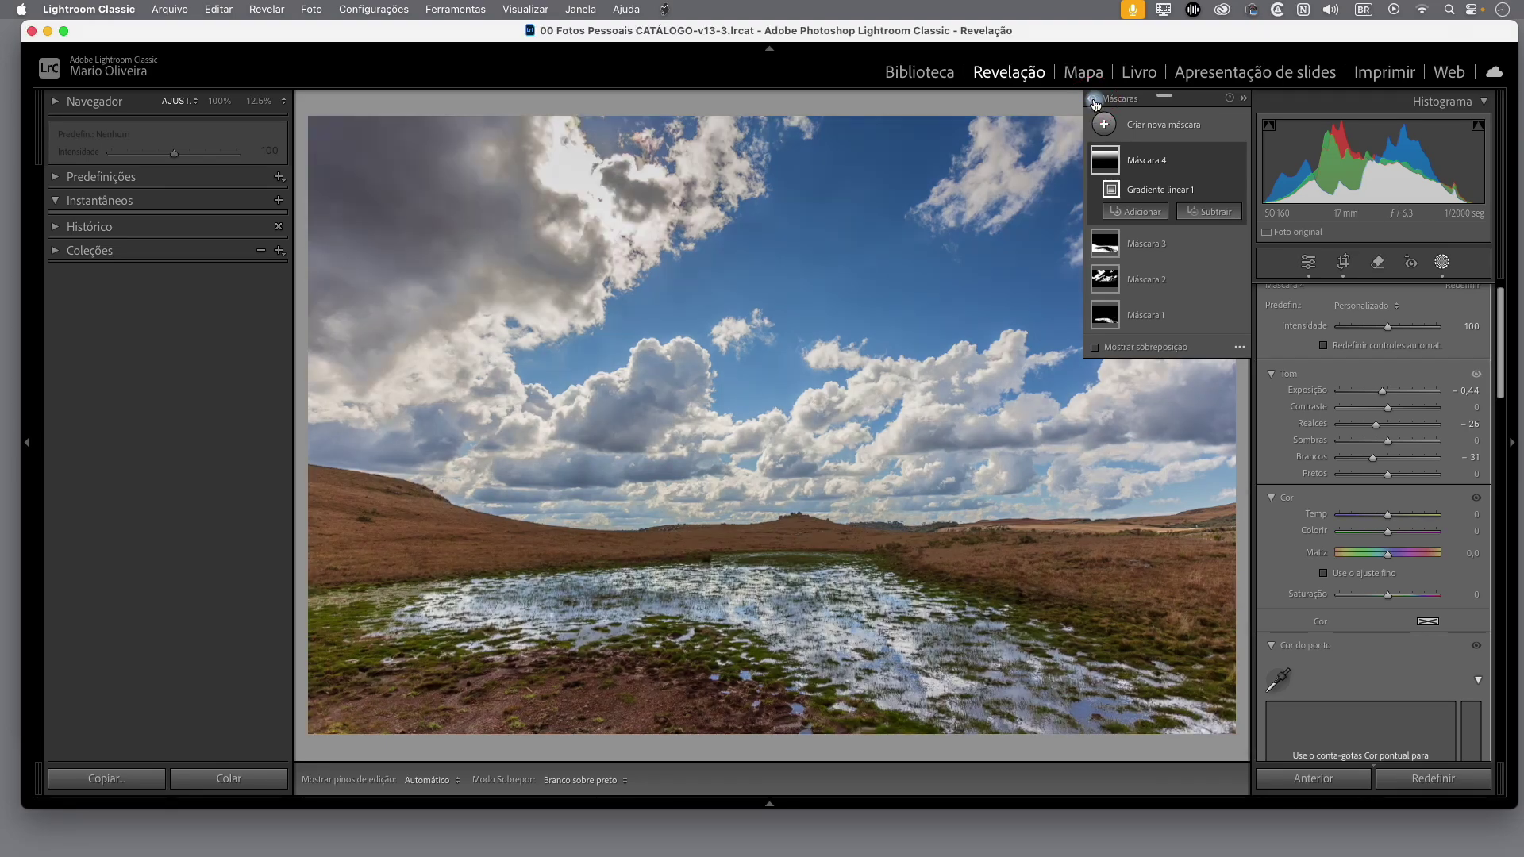